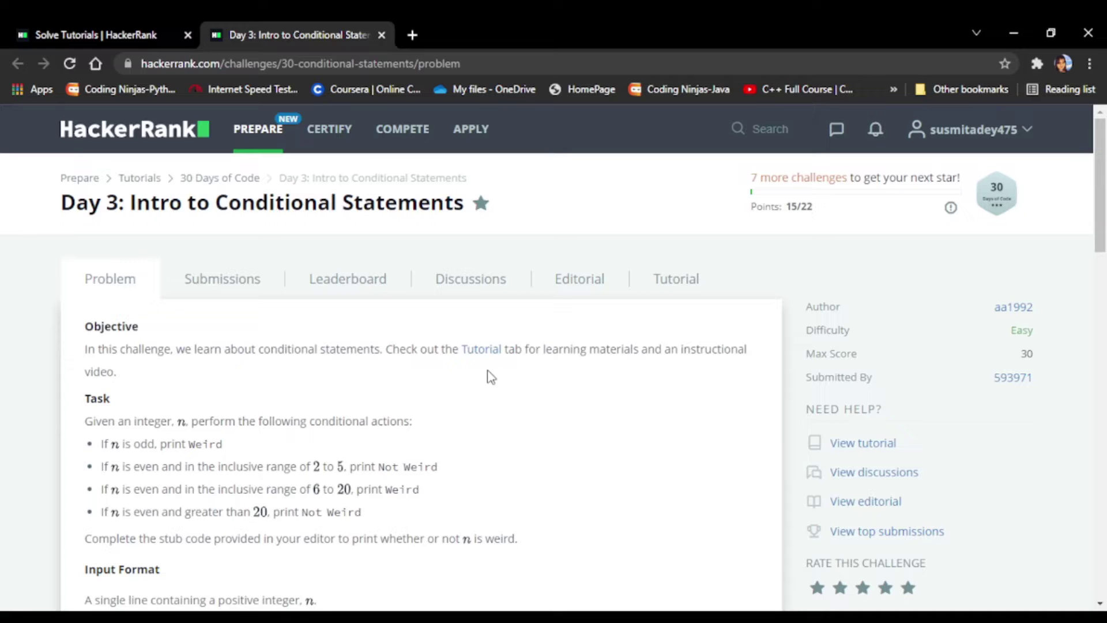
scroll(494, 448, "down", 3)
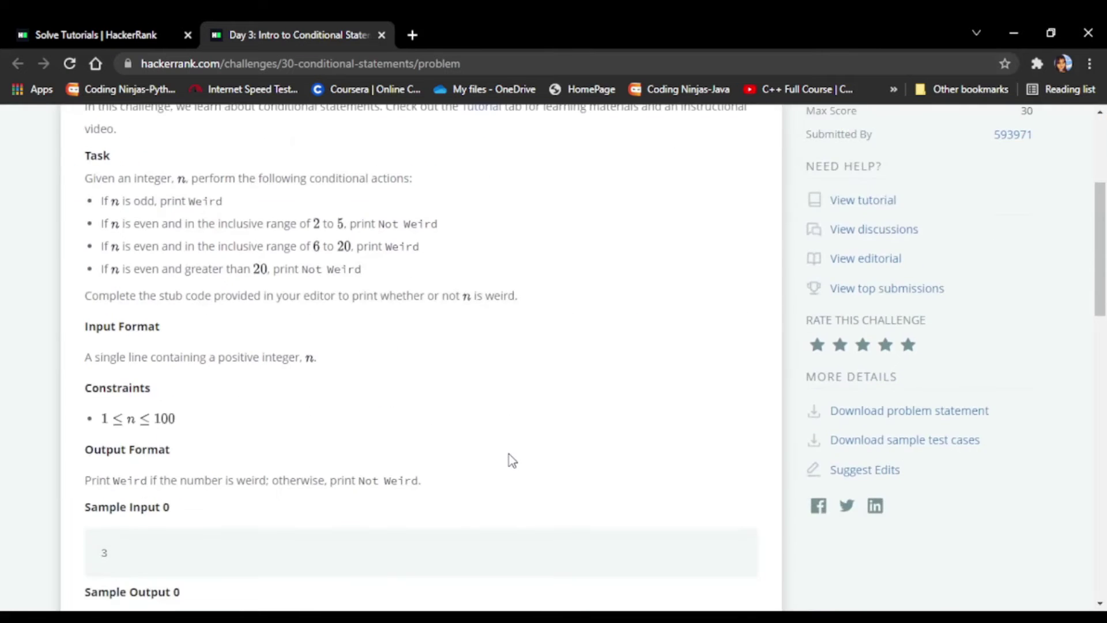
scroll(511, 458, "up", 2)
scroll(507, 454, "up", 1)
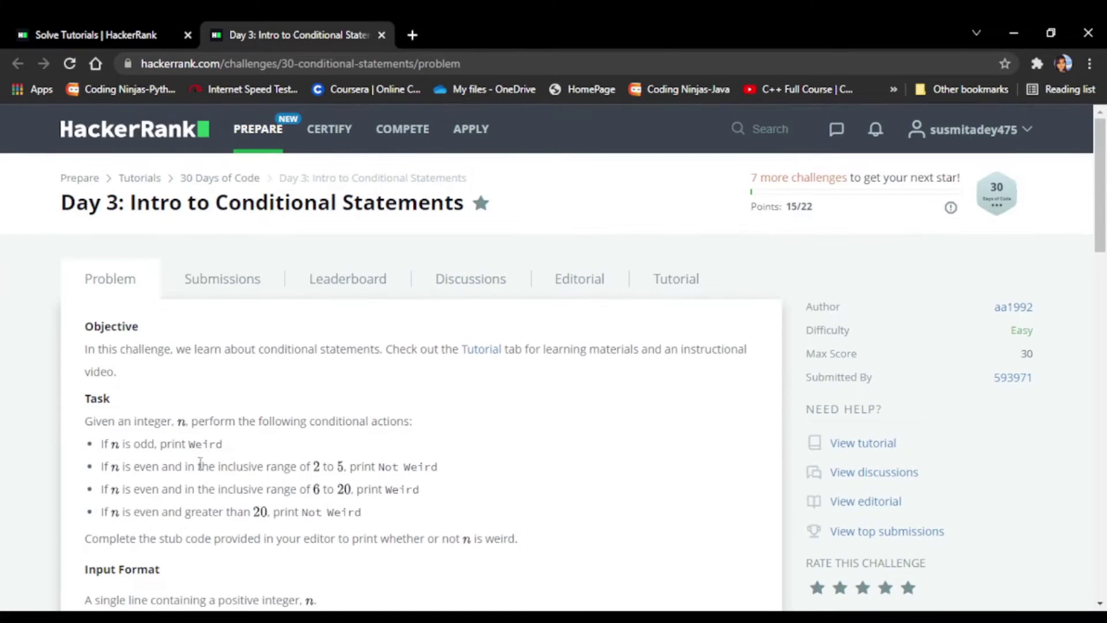
scroll(87, 398, "down", 2)
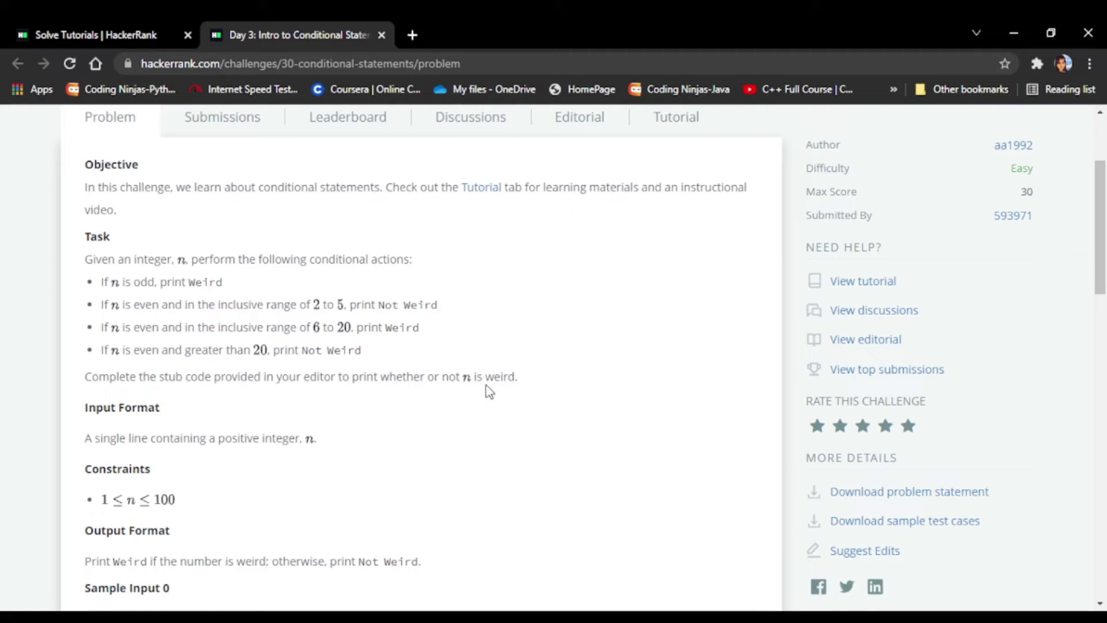
scroll(249, 465, "down", 1)
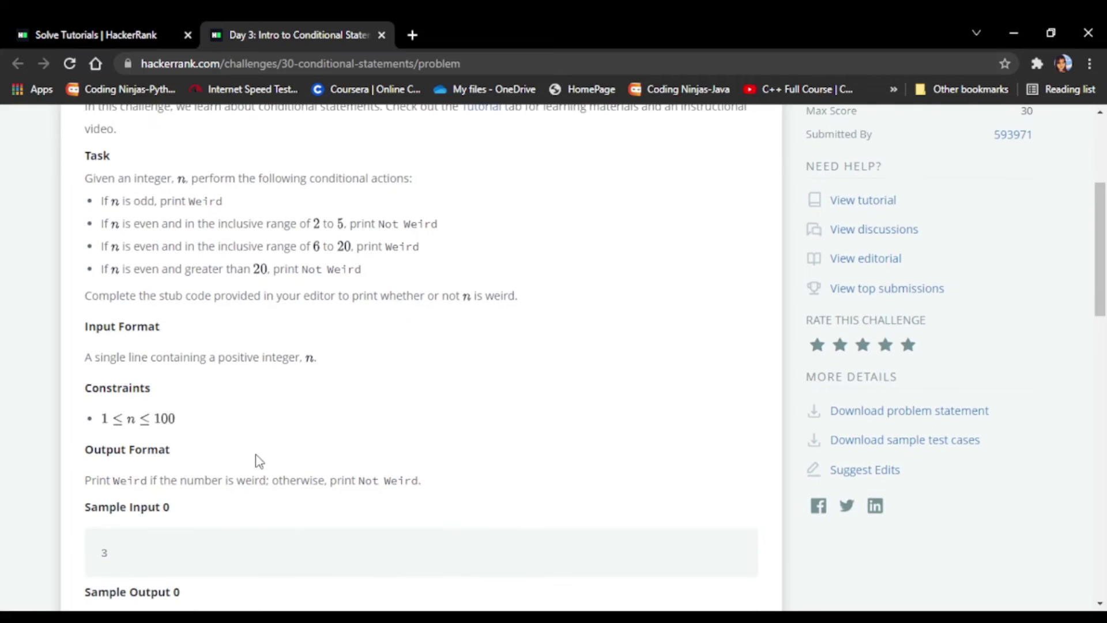
scroll(173, 355, "down", 3)
scroll(182, 347, "up", 1)
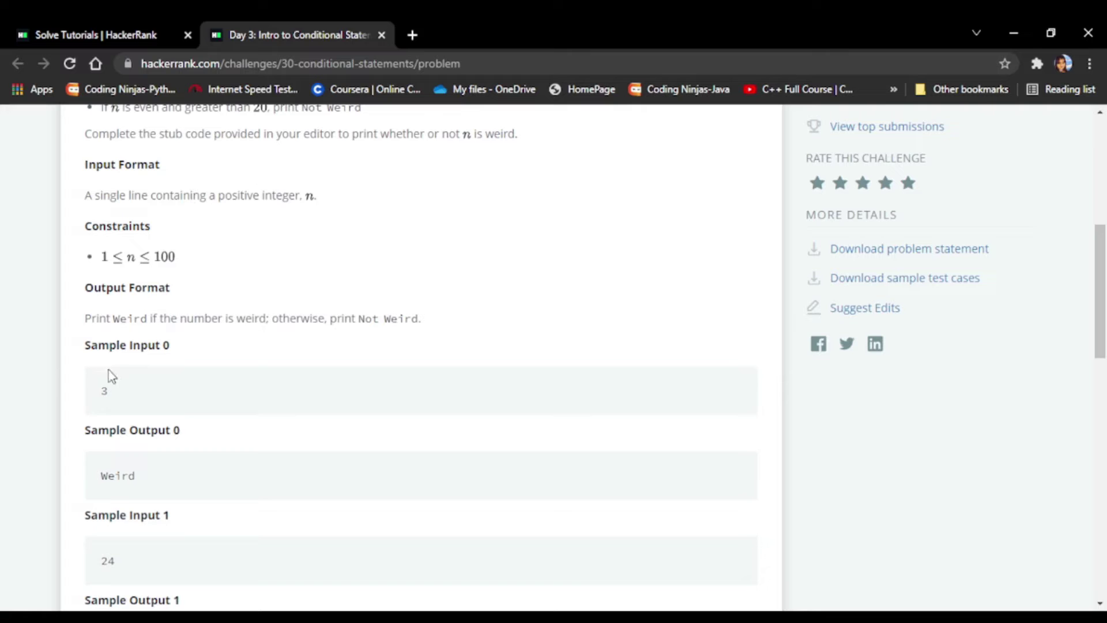
scroll(192, 478, "down", 1)
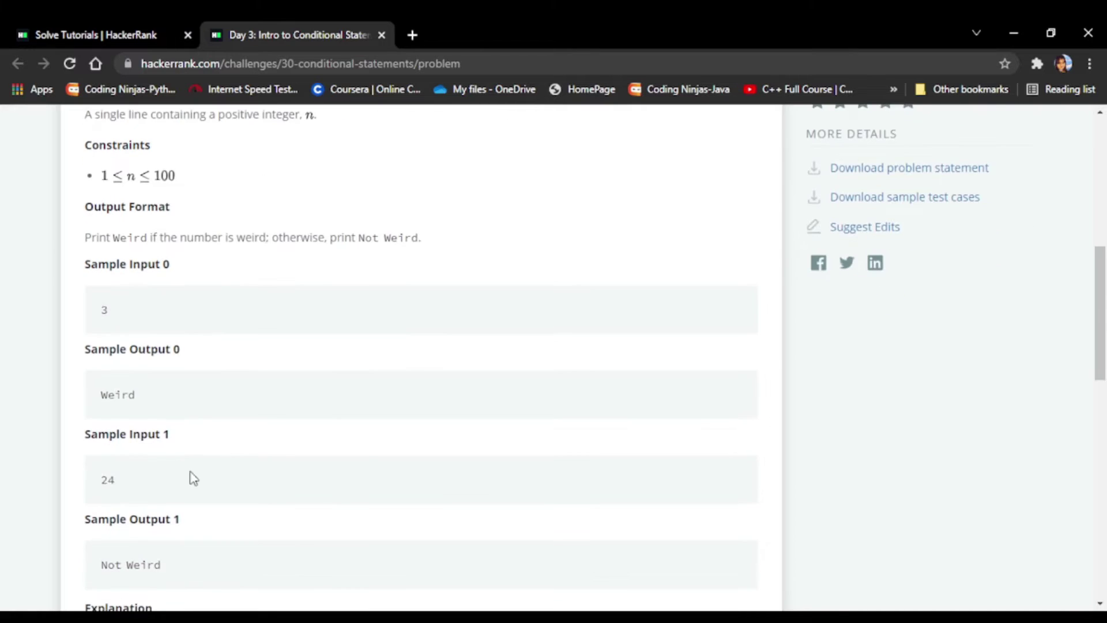
scroll(111, 400, "down", 2)
scroll(108, 405, "down", 1)
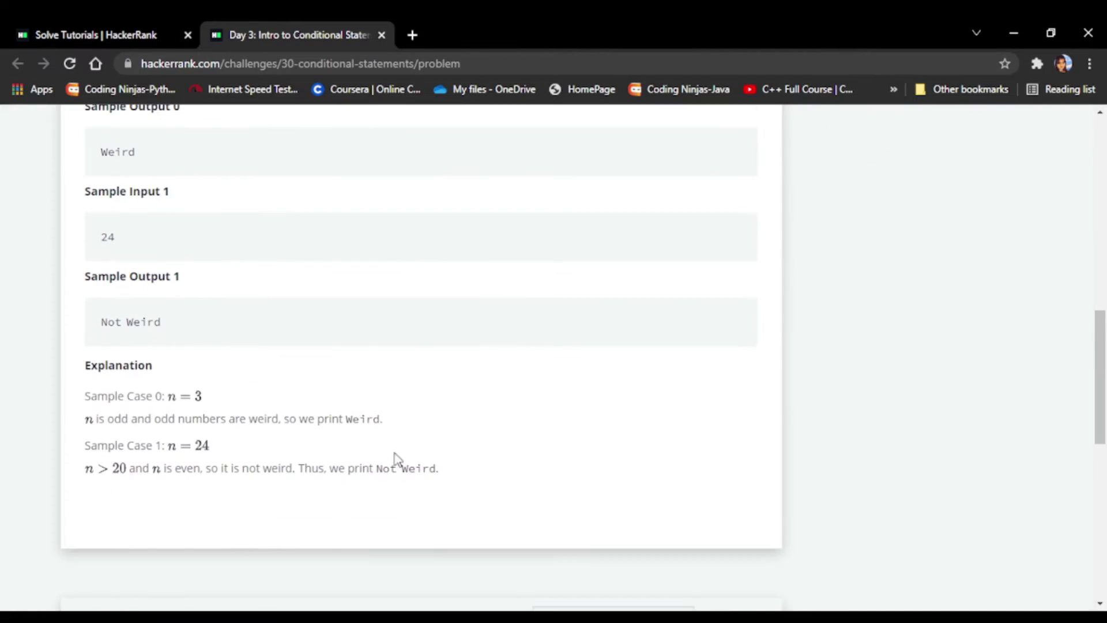
scroll(283, 389, "up", 1)
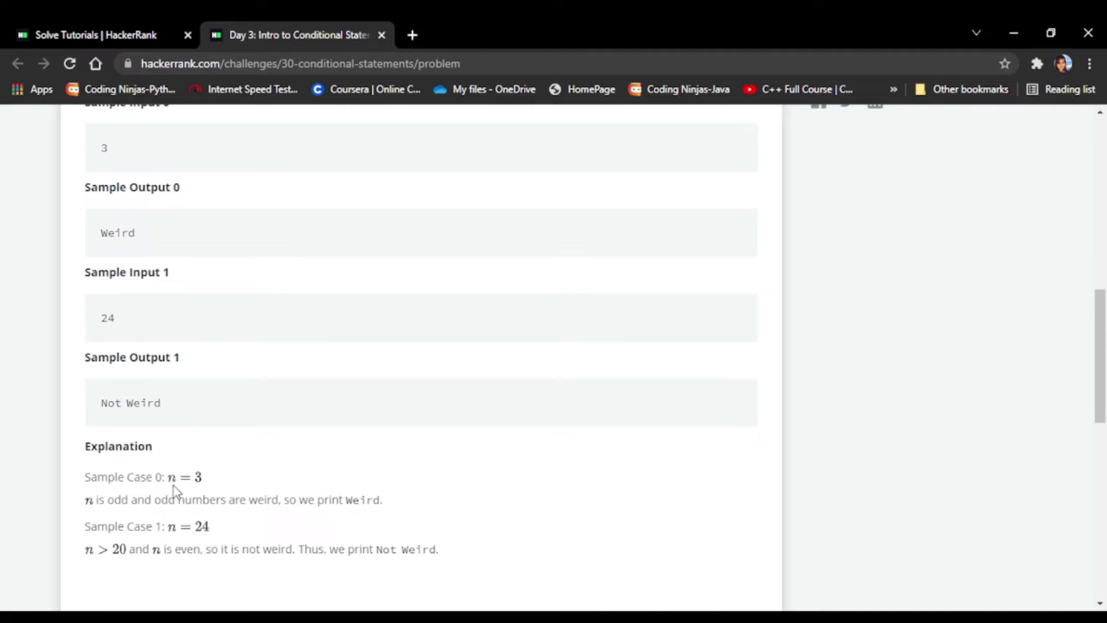
scroll(198, 248, "up", 1)
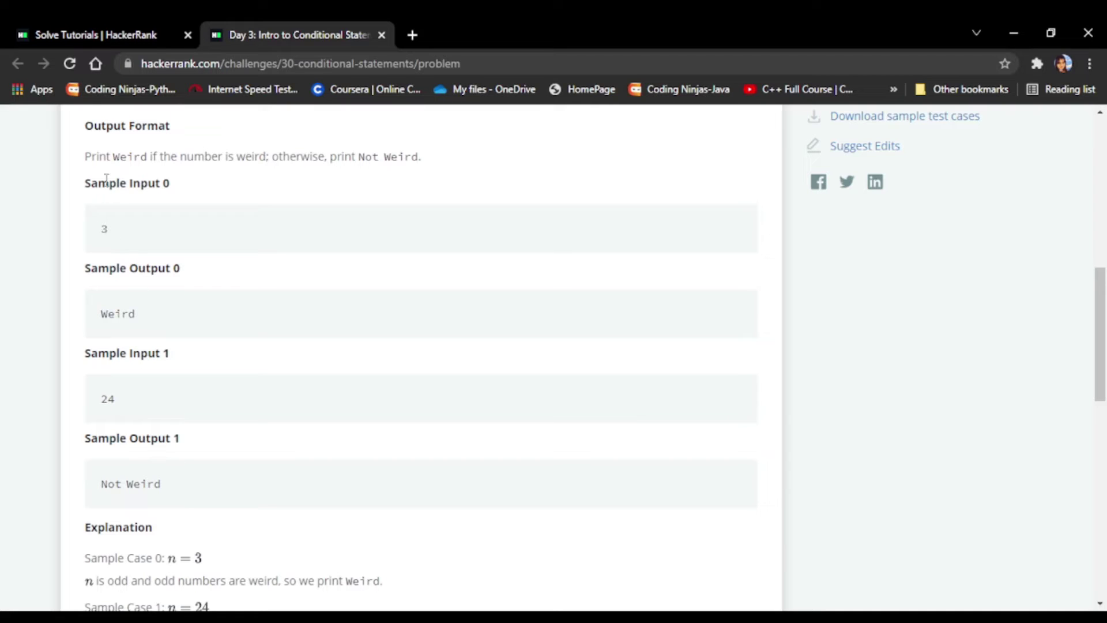
Highlight sample inputs 3 and 24, then place the caret on blank line 16 of the stub.
double_click(105, 232)
left_click(169, 242)
scroll(443, 362, "up", 5)
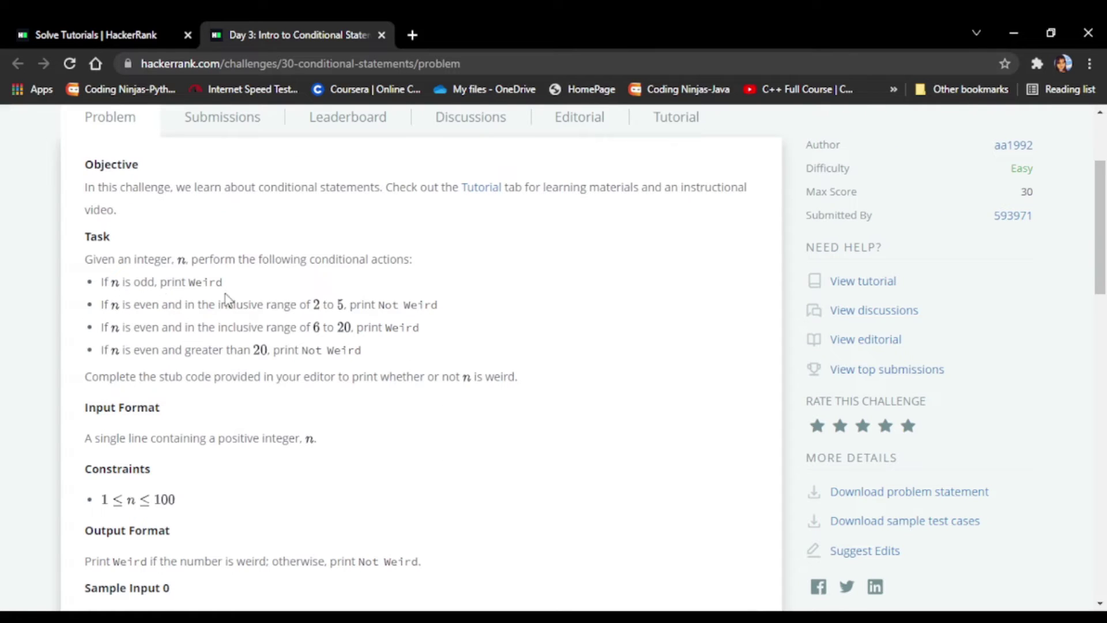
scroll(311, 434, "down", 5)
scroll(295, 381, "down", 4)
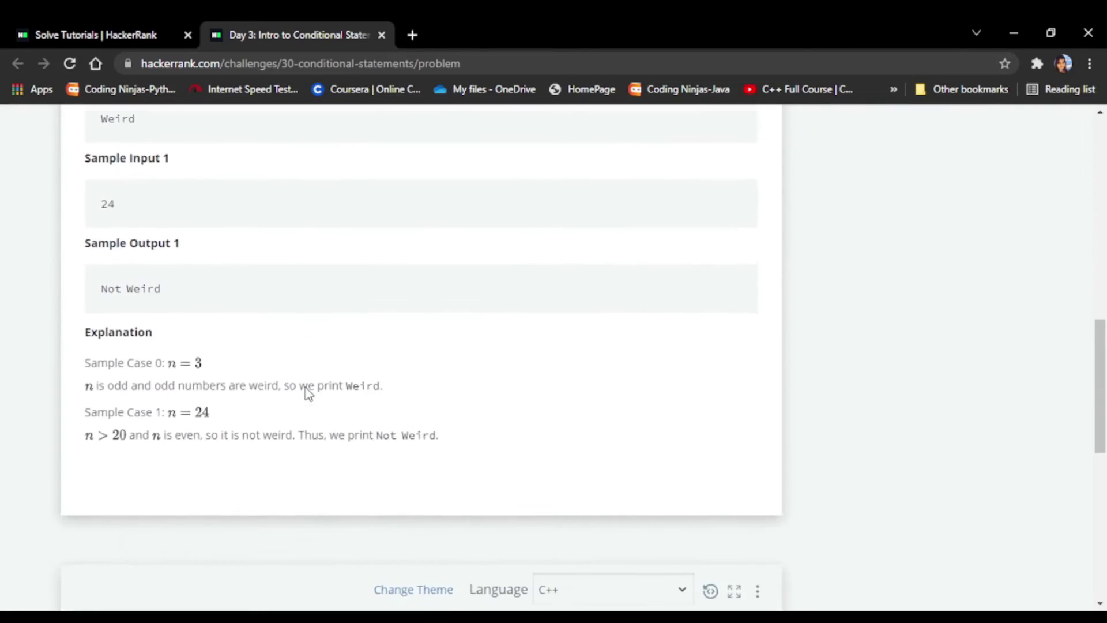
scroll(200, 375, "up", 2)
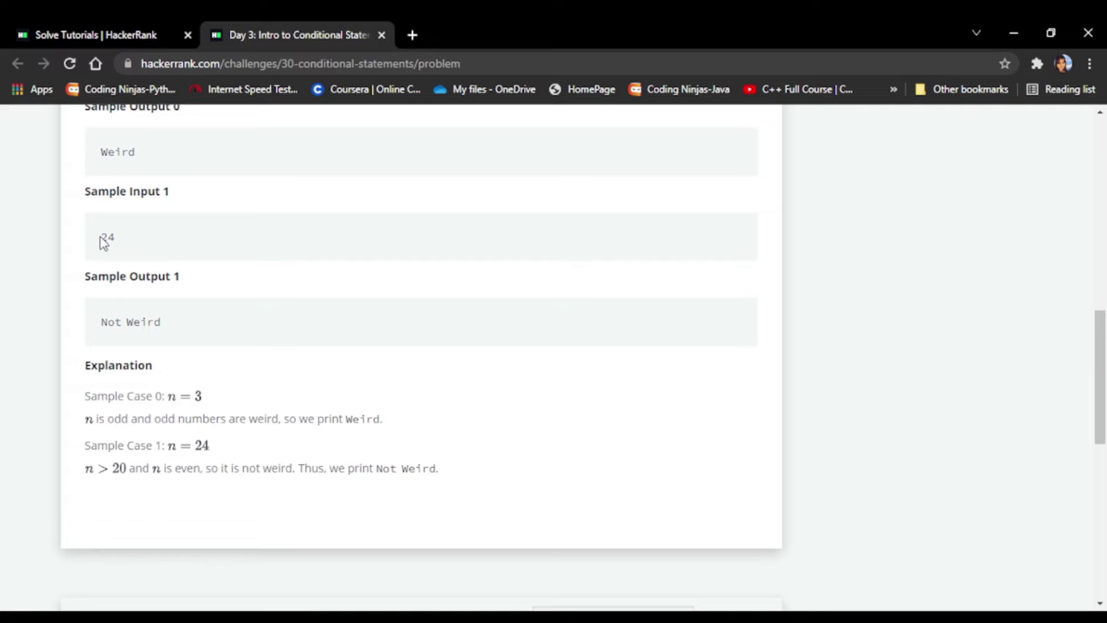
left_click_drag(102, 236, 119, 239)
left_click(149, 248)
scroll(312, 277, "up", 1)
scroll(313, 277, "up", 5)
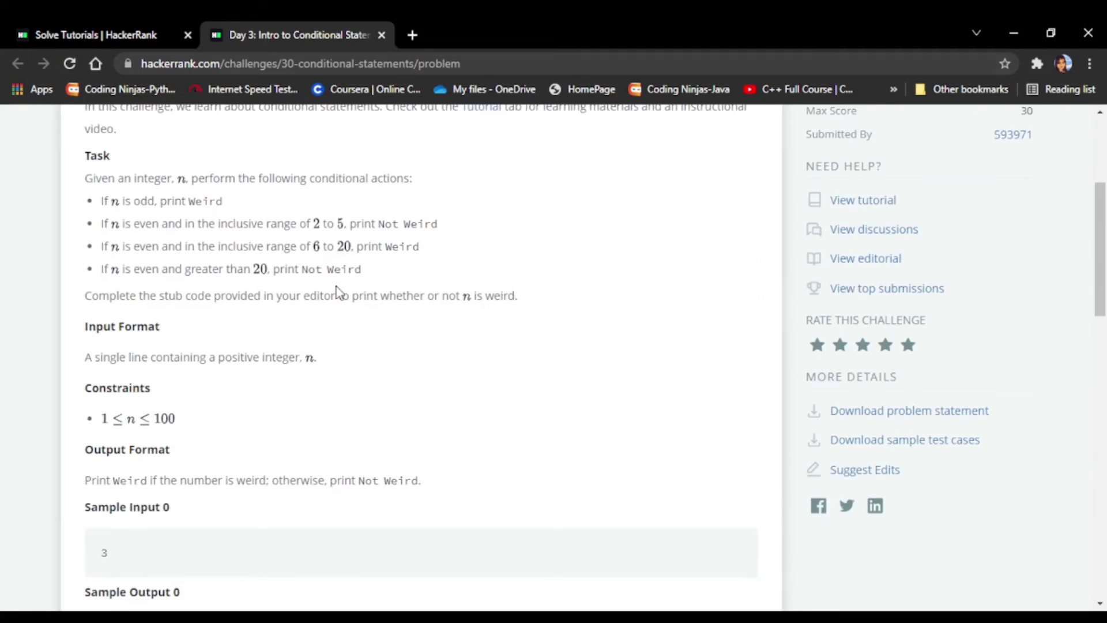
scroll(303, 297, "down", 1)
scroll(303, 297, "down", 3)
scroll(346, 371, "down", 1)
scroll(334, 389, "down", 3)
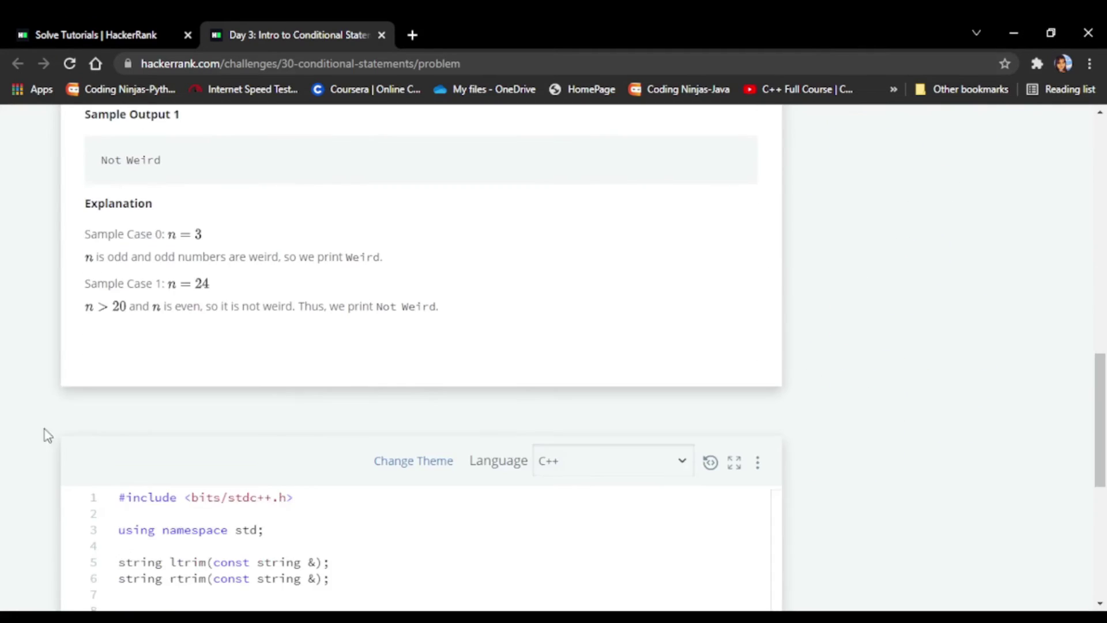
scroll(44, 433, "down", 4)
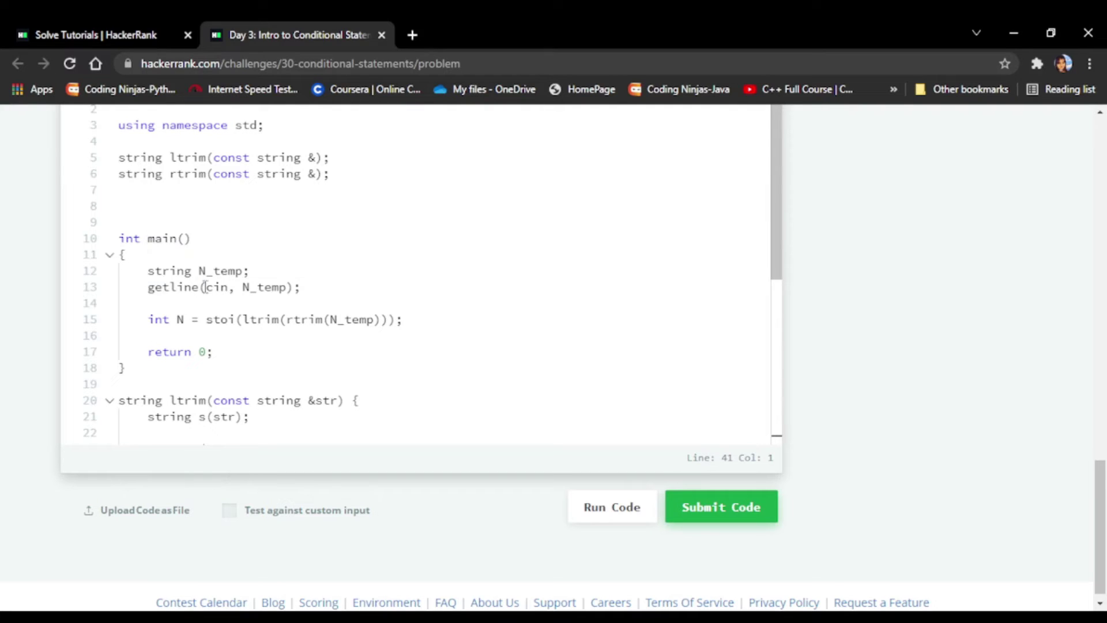
scroll(249, 391, "down", 2)
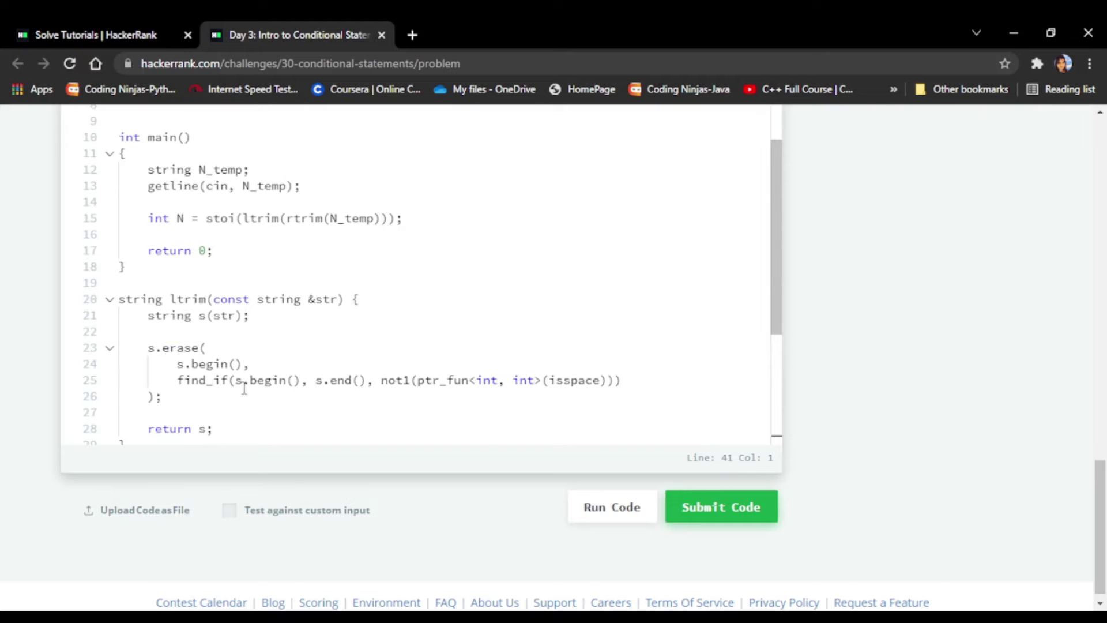
scroll(220, 288, "down", 4)
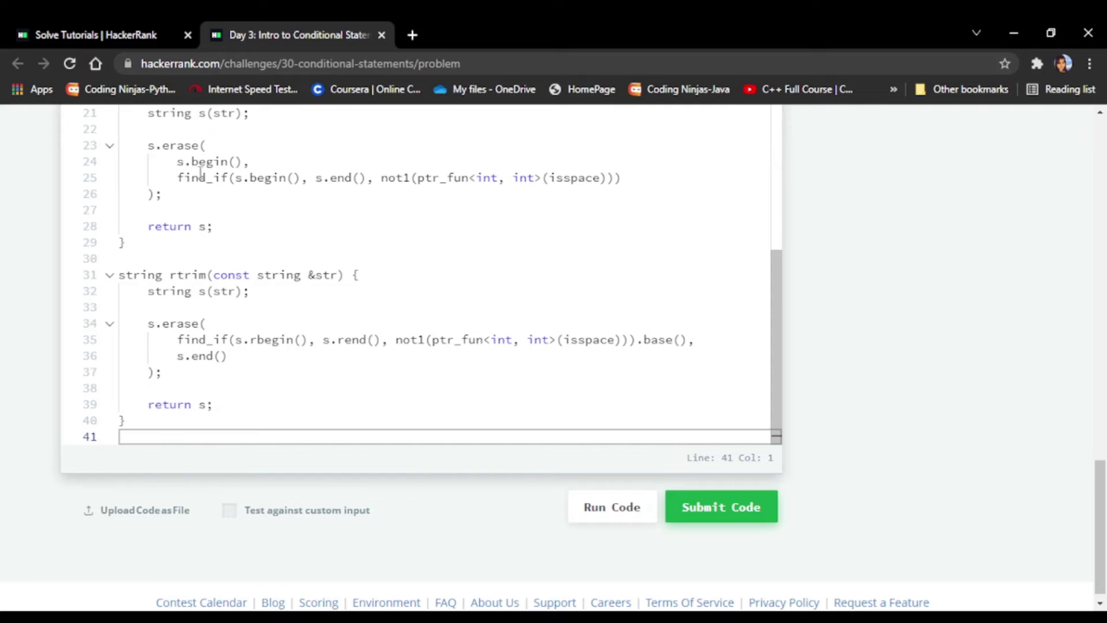
scroll(254, 310, "up", 4)
scroll(286, 298, "up", 2)
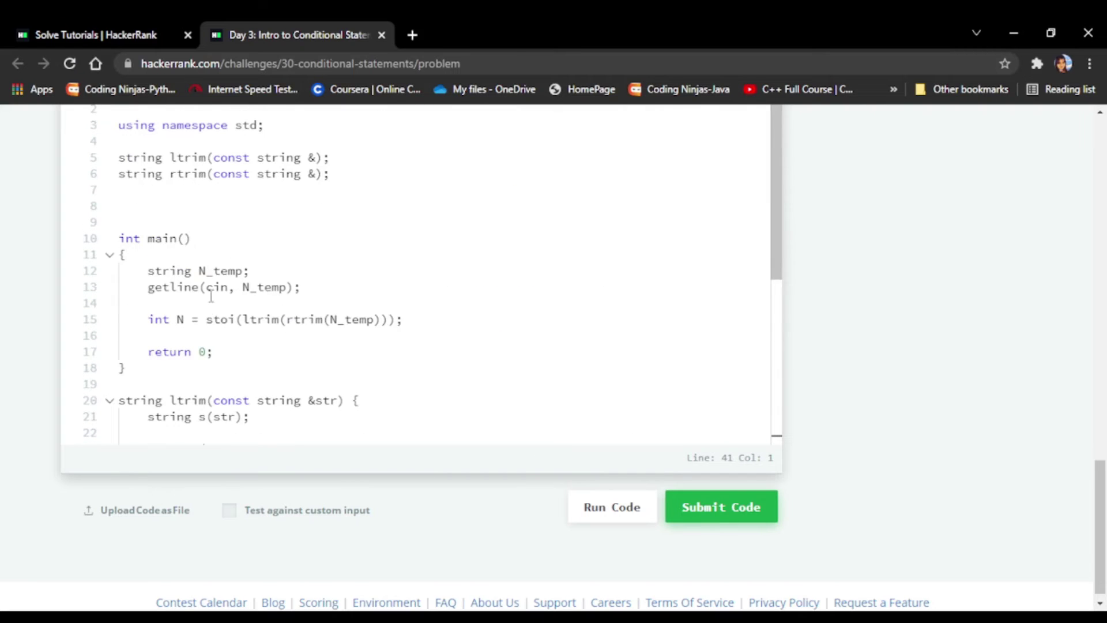
scroll(212, 431, "down", 2)
scroll(224, 451, "up", 4)
scroll(252, 493, "up", 1)
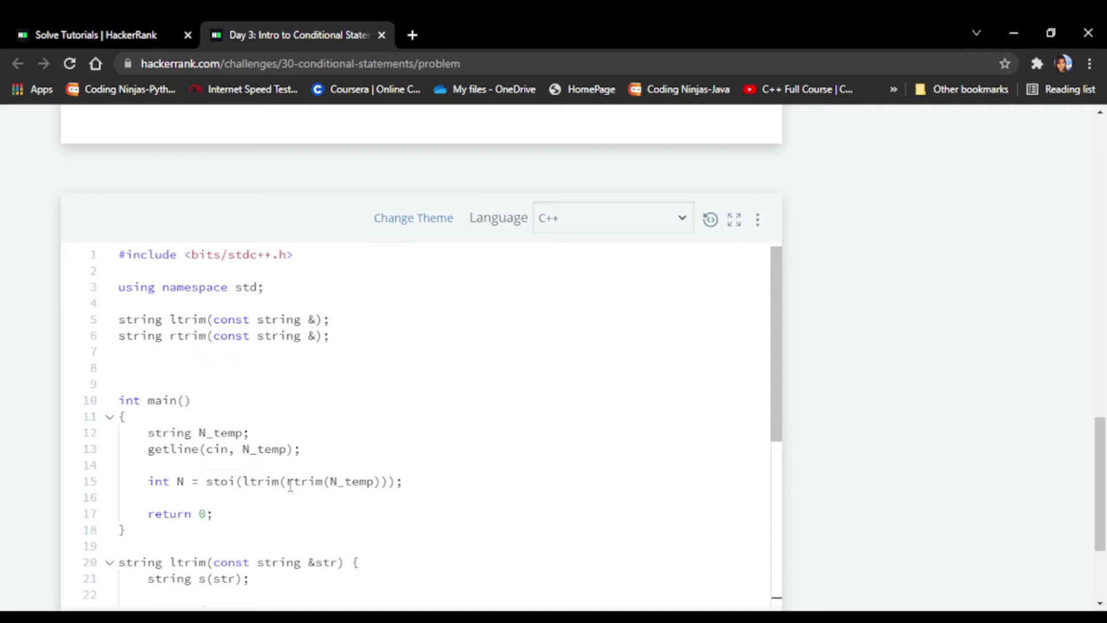
left_click(181, 497)
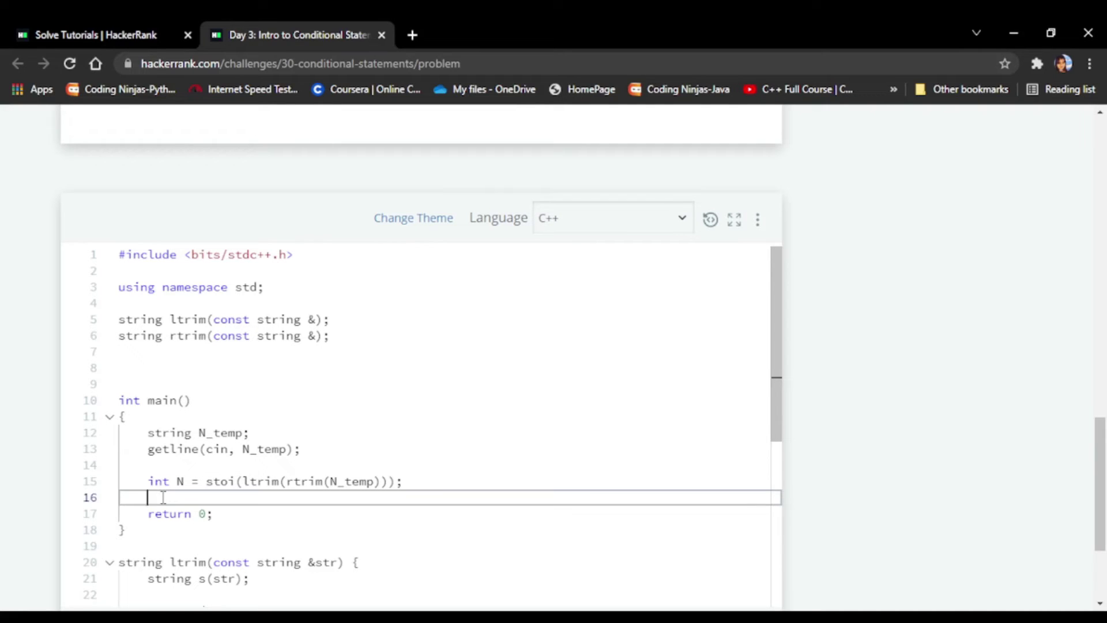
type("if(")
type("N")
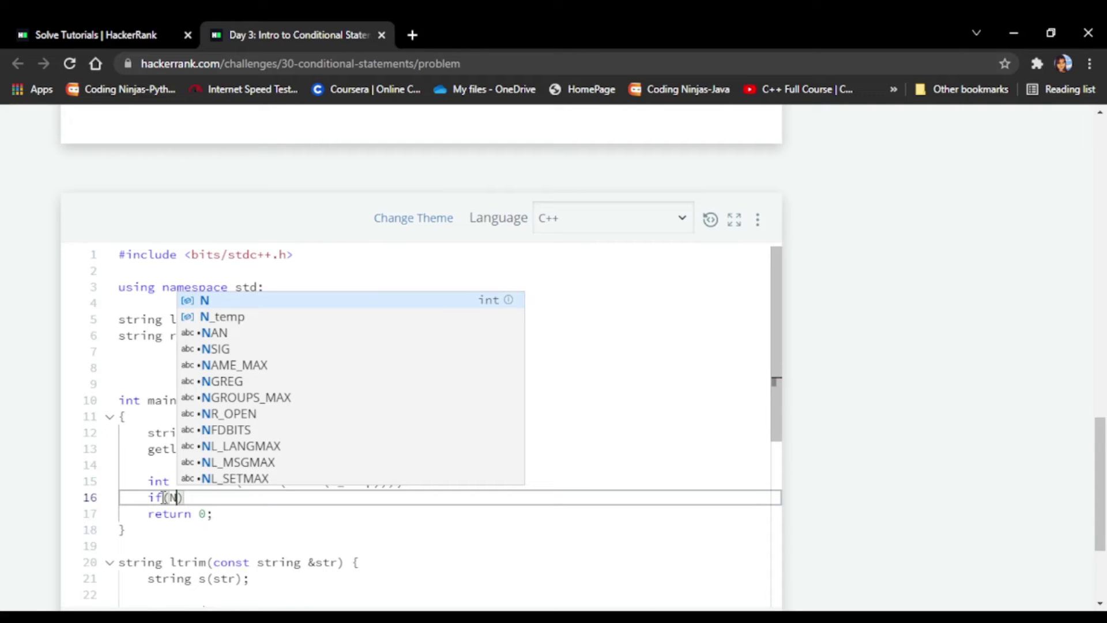
type("%2")
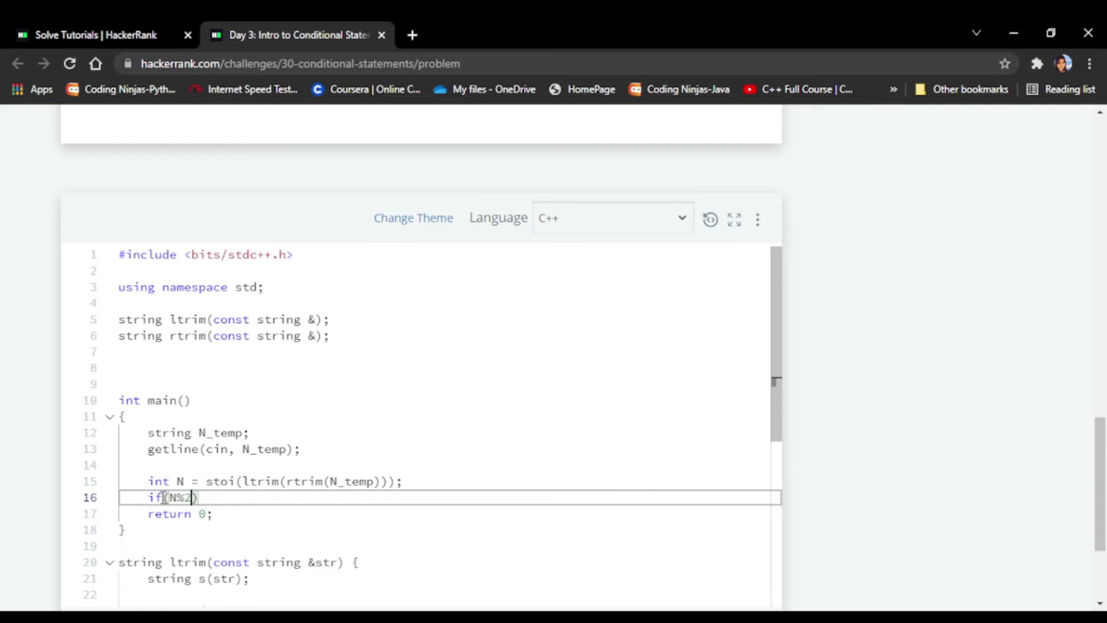
type("=")
Remove the stray equals sign and comma so line 17 prints Weird with endl.
key("BackSpace")
type("!")
type("=0)")
type("{")
key("Return")
type("\"Weird\"")
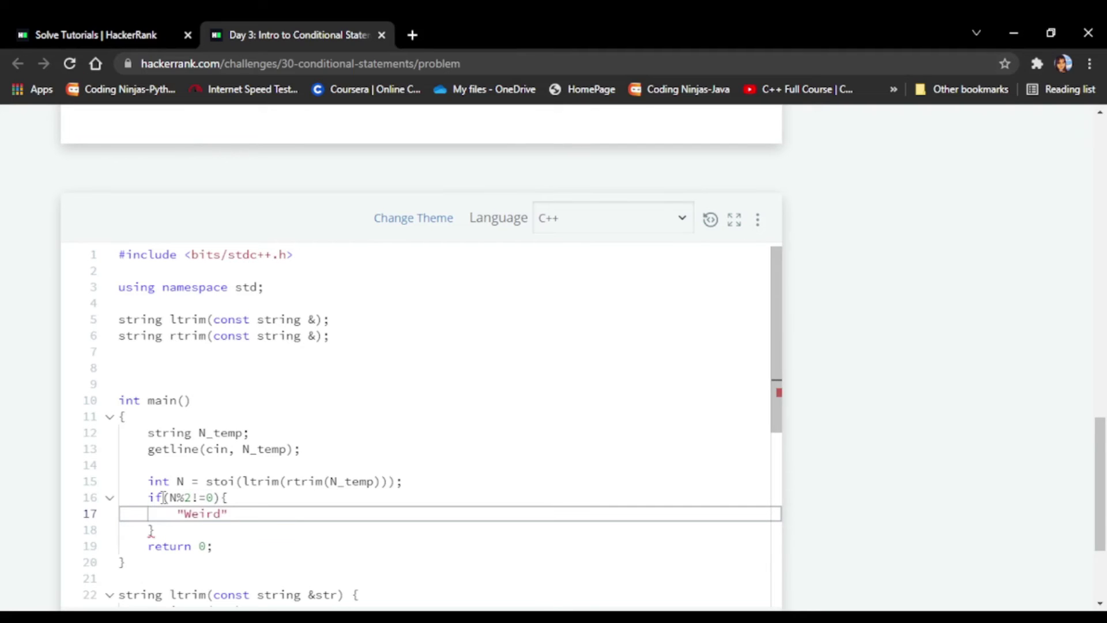
key("Home")
type("cout<<")
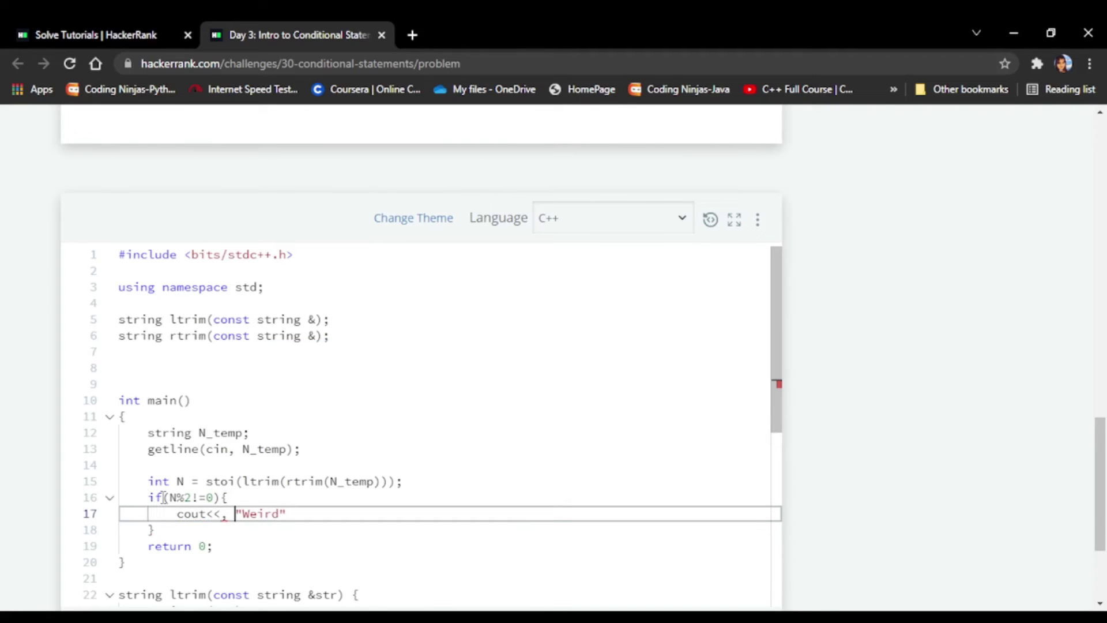
key("BackSpace")
key("Right")
key("Right")
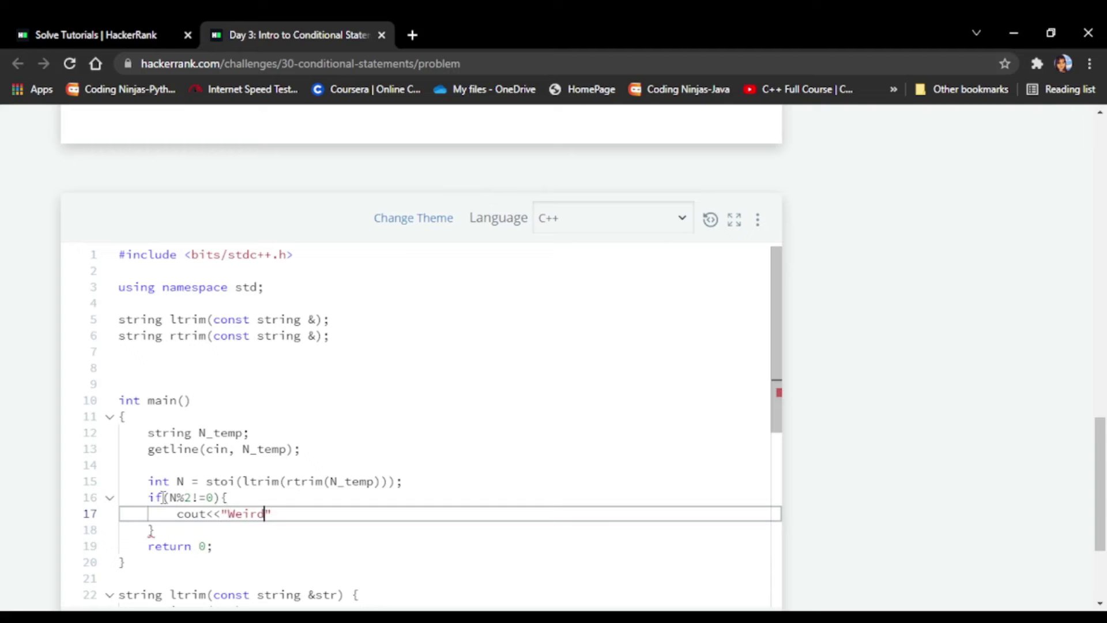
type("<<end")
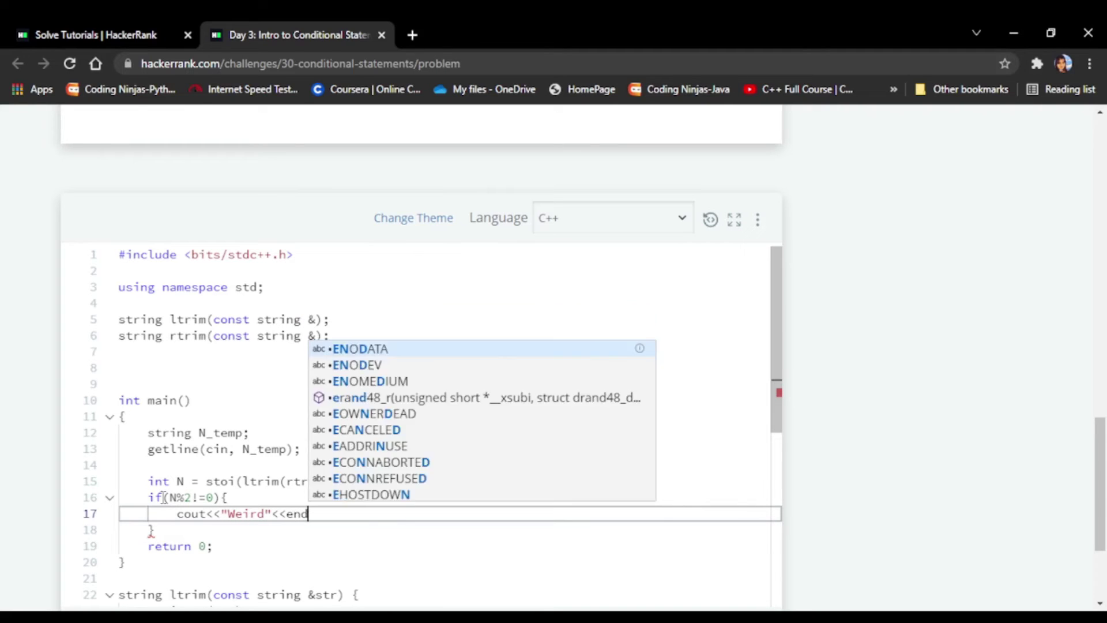
type("l;")
Add an else block with an empty body after the odd-number if.
key("Down")
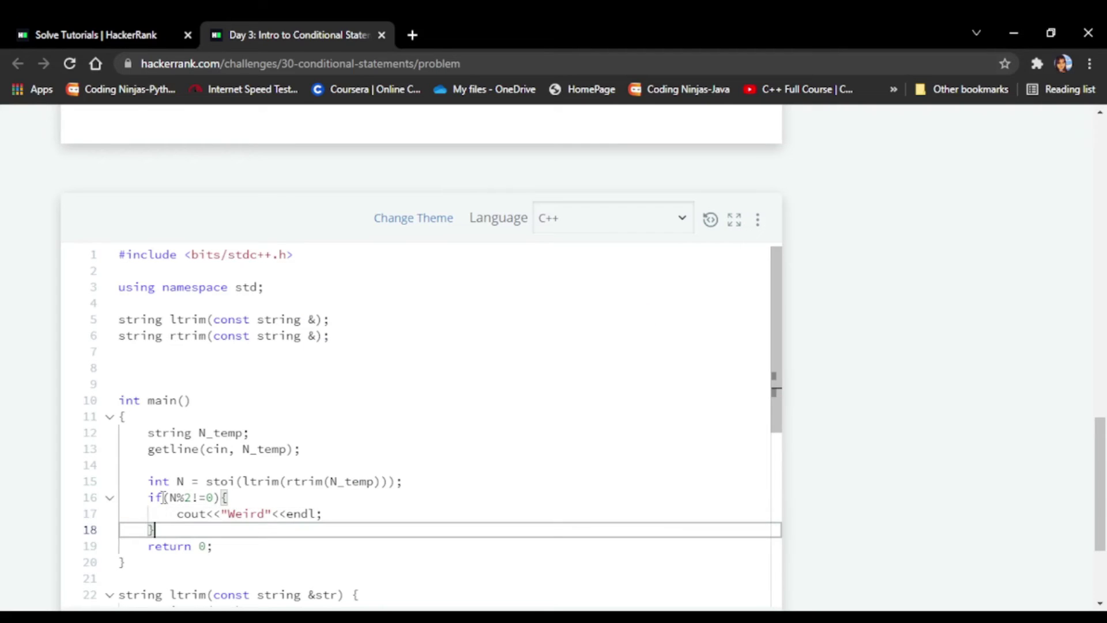
key("Return")
type("else")
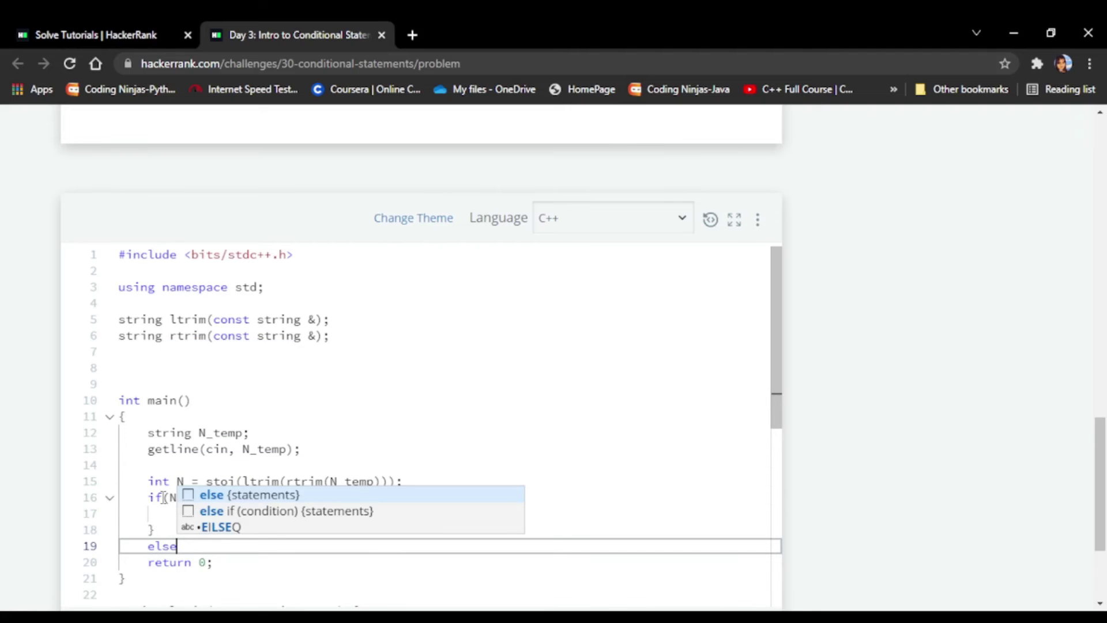
type("{")
key("Return")
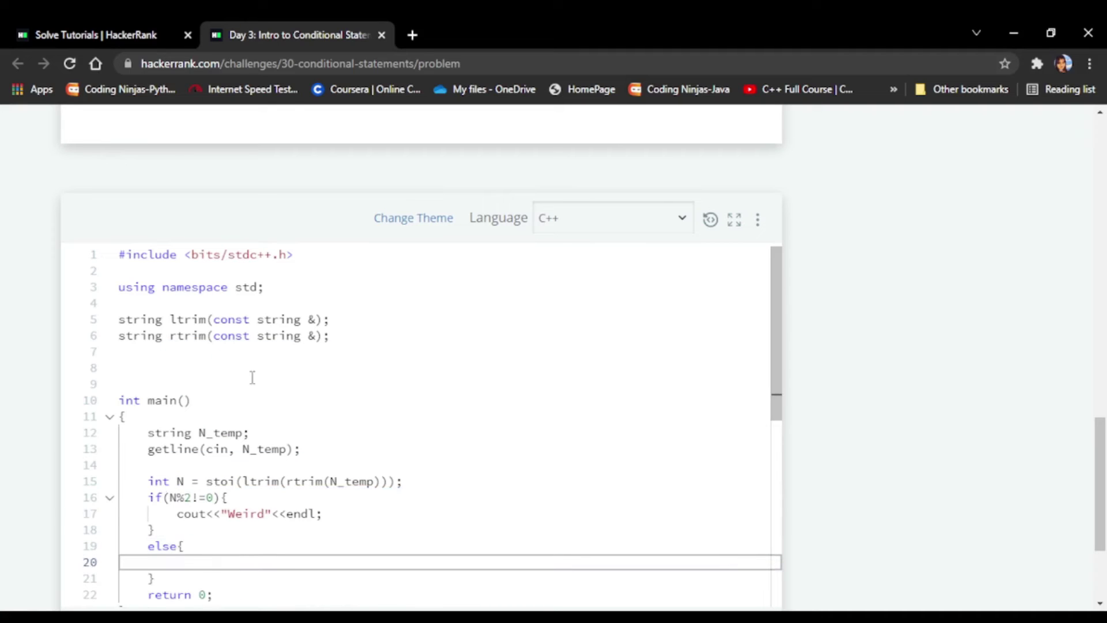
scroll(840, 265, "up", 5)
scroll(195, 351, "up", 3)
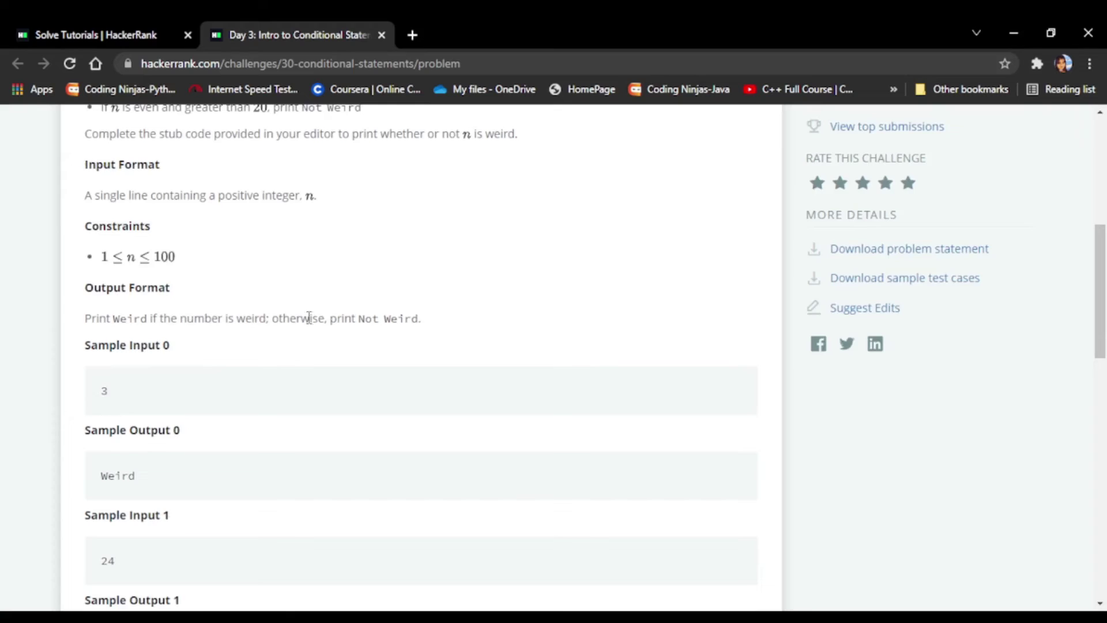
scroll(196, 351, "up", 3)
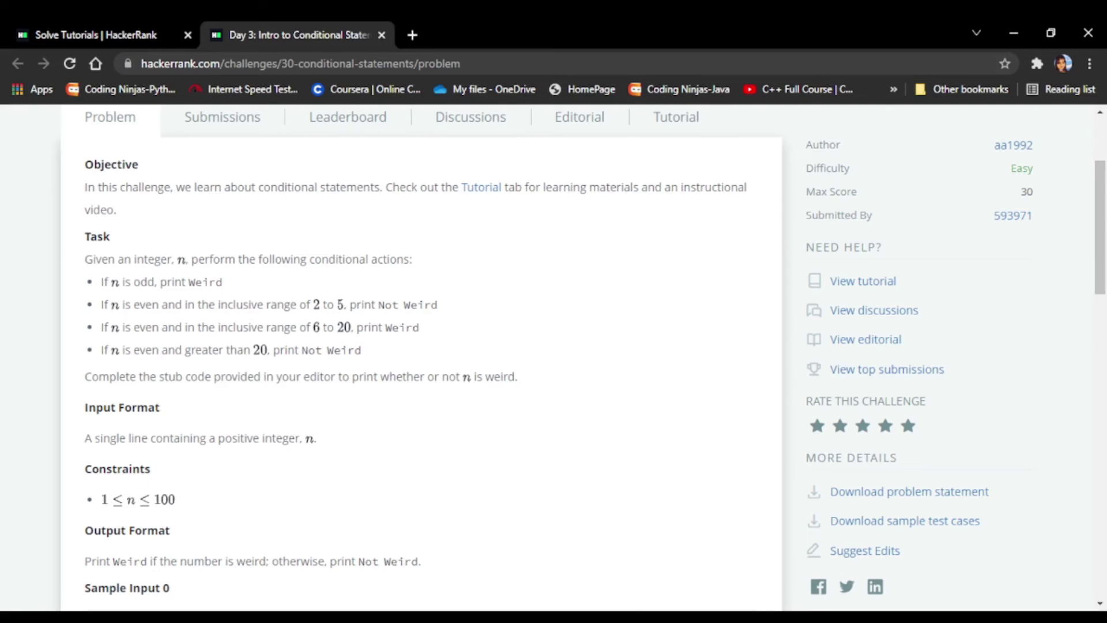
type("&& ")
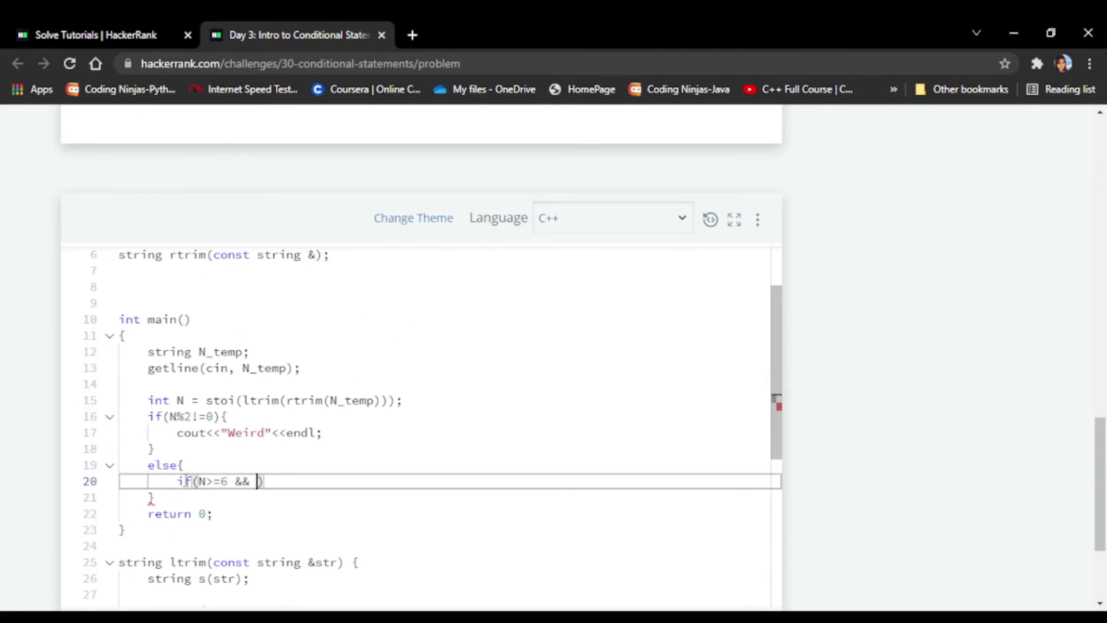
type("N<=")
type("20 || ")
type("N==1)")
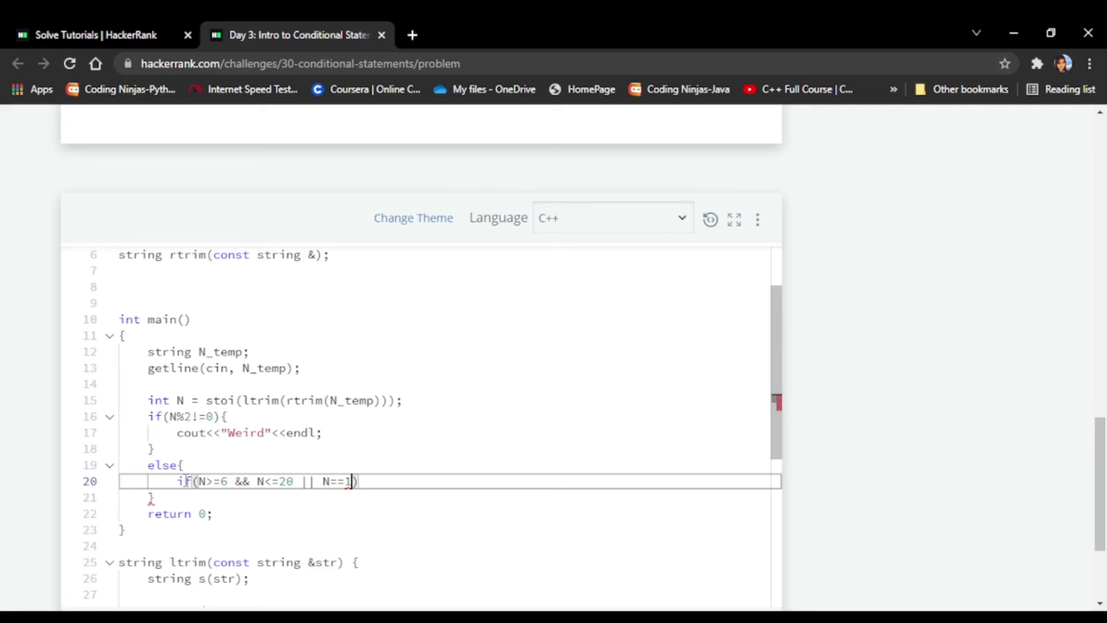
type("{")
Open the N>=6 && N<=20 || N==1 branch and paste the Weird print into it.
key("Return")
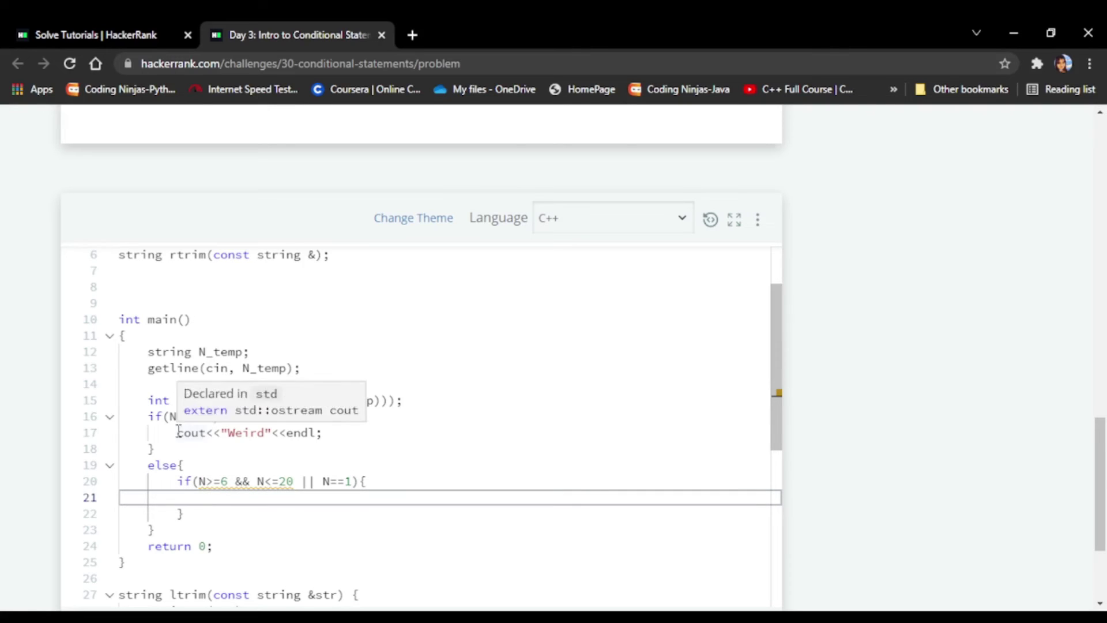
left_click_drag(178, 432, 330, 430)
key("ctrl+c")
left_click(225, 498)
key("ctrl+v")
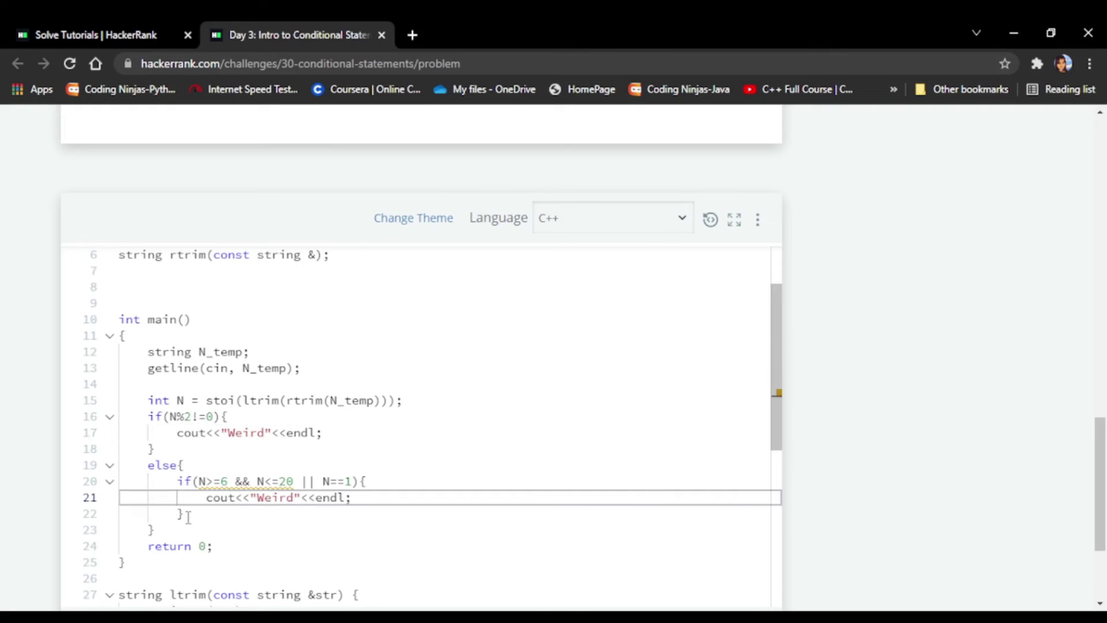
Add an inner else block containing the pasted print statement, to become Not Weird.
left_click(187, 516)
key("Return")
type("else")
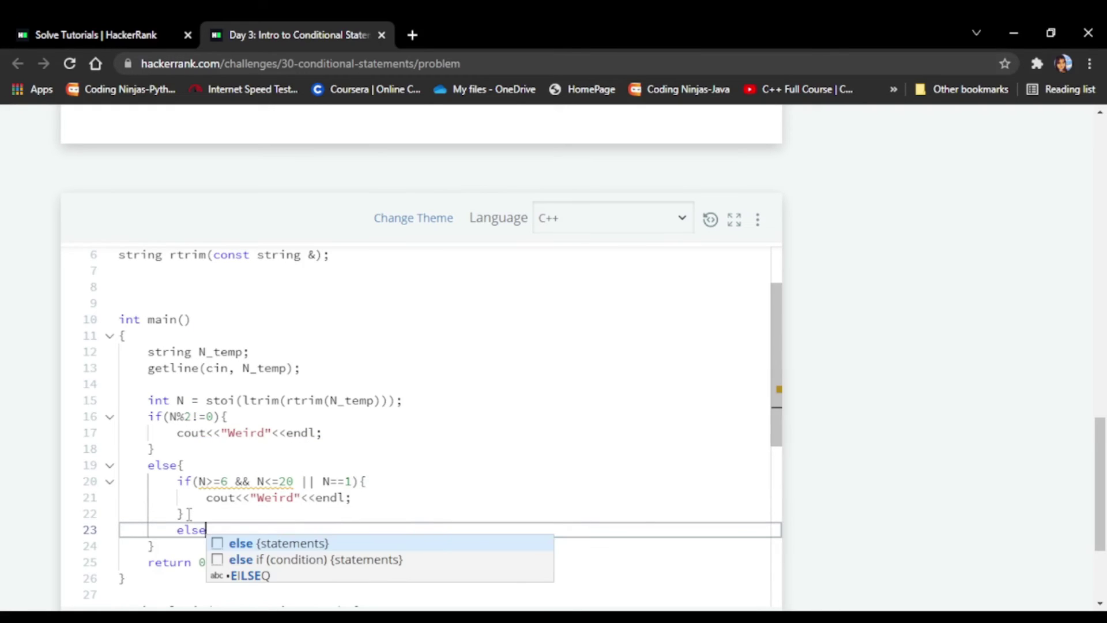
key("Return")
key("BackSpace")
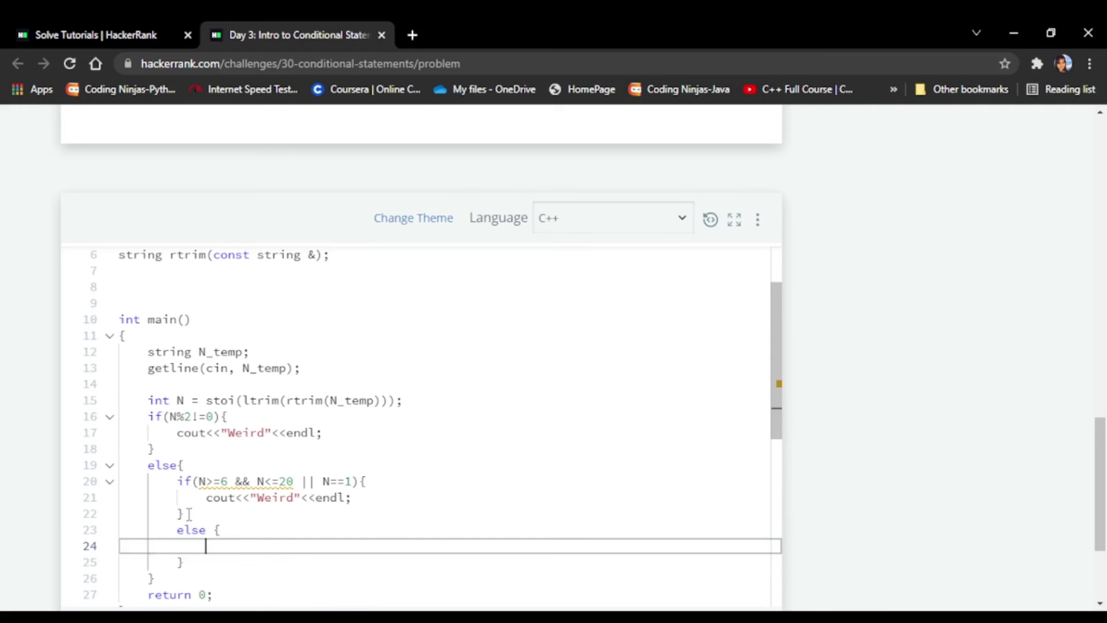
key("ctrl+v")
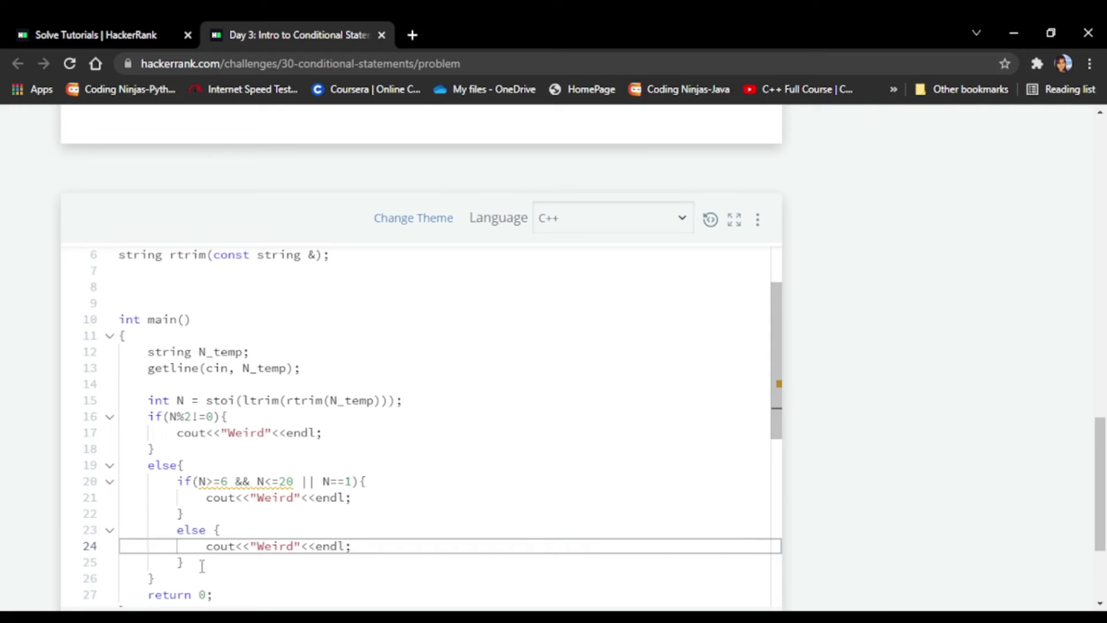
type("No")
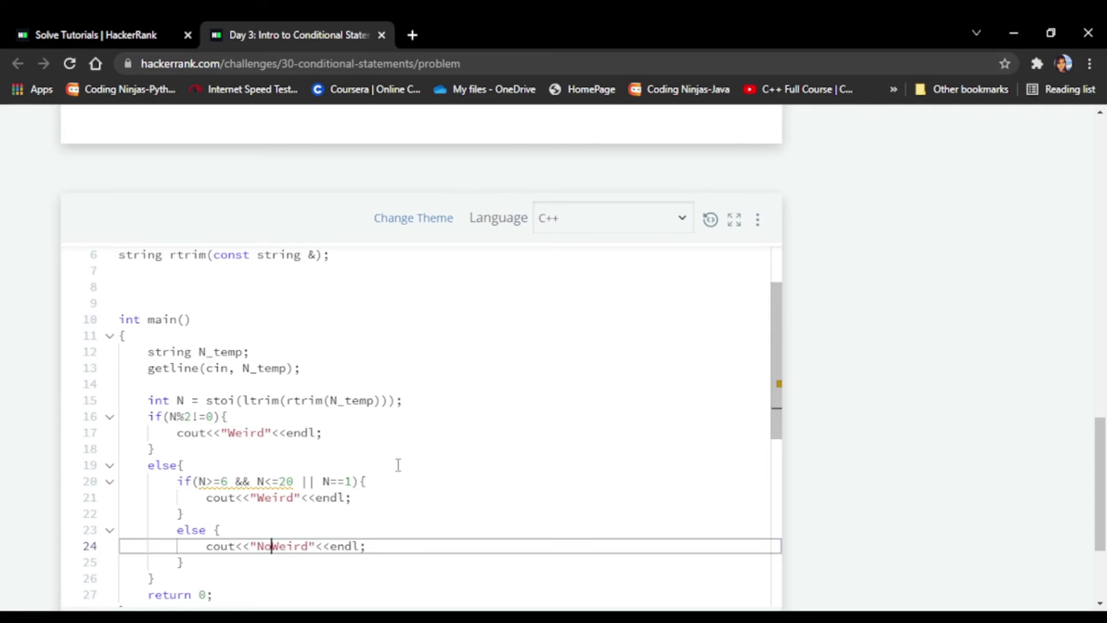
type("t")
scroll(551, 289, "up", 3)
scroll(531, 286, "up", 1)
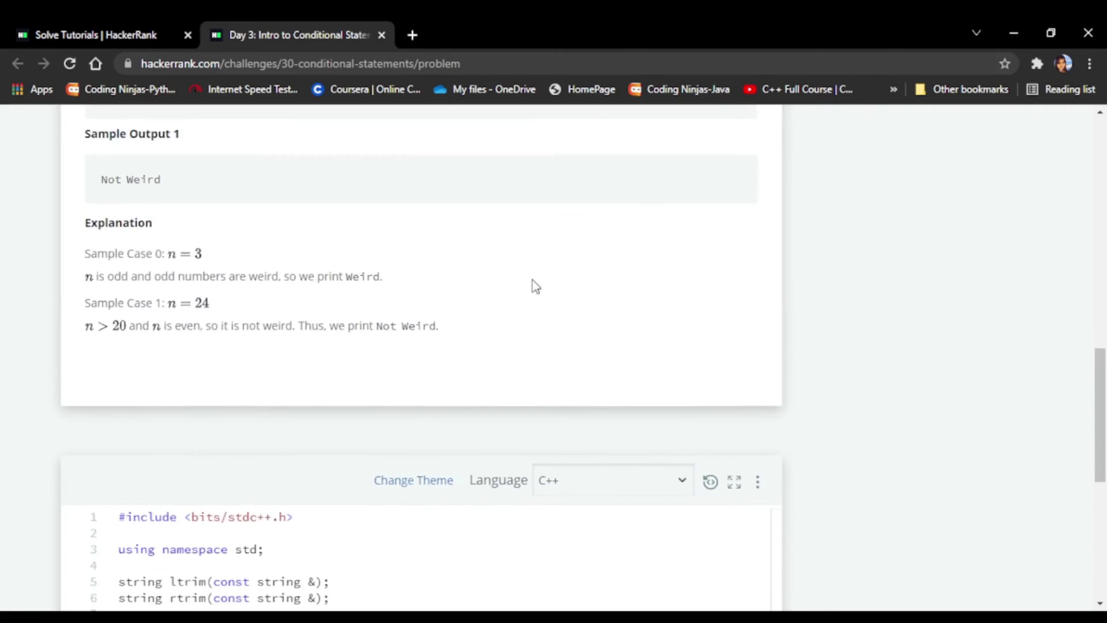
scroll(533, 287, "down", 5)
scroll(548, 290, "up", 3)
scroll(548, 289, "up", 1)
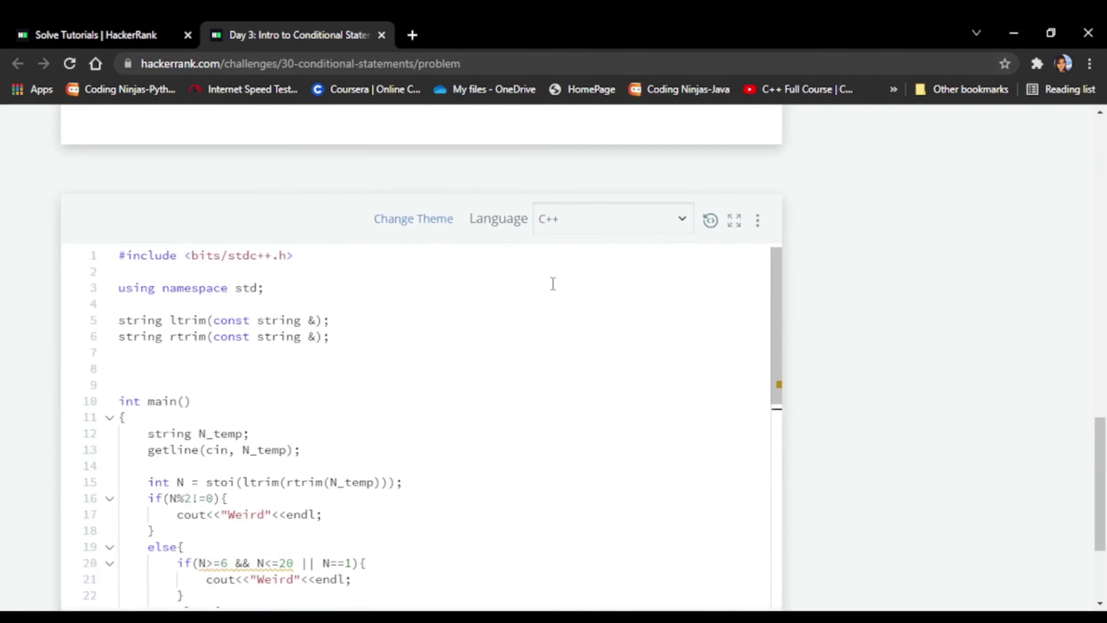
scroll(549, 289, "up", 2)
scroll(549, 288, "up", 2)
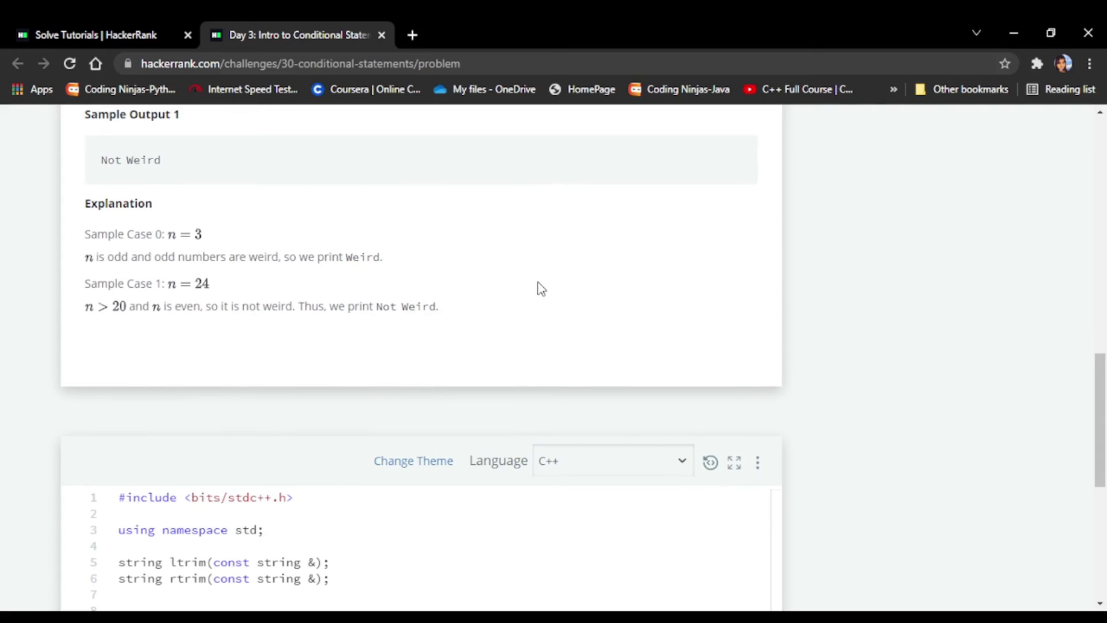
scroll(534, 285, "up", 1)
scroll(533, 289, "down", 4)
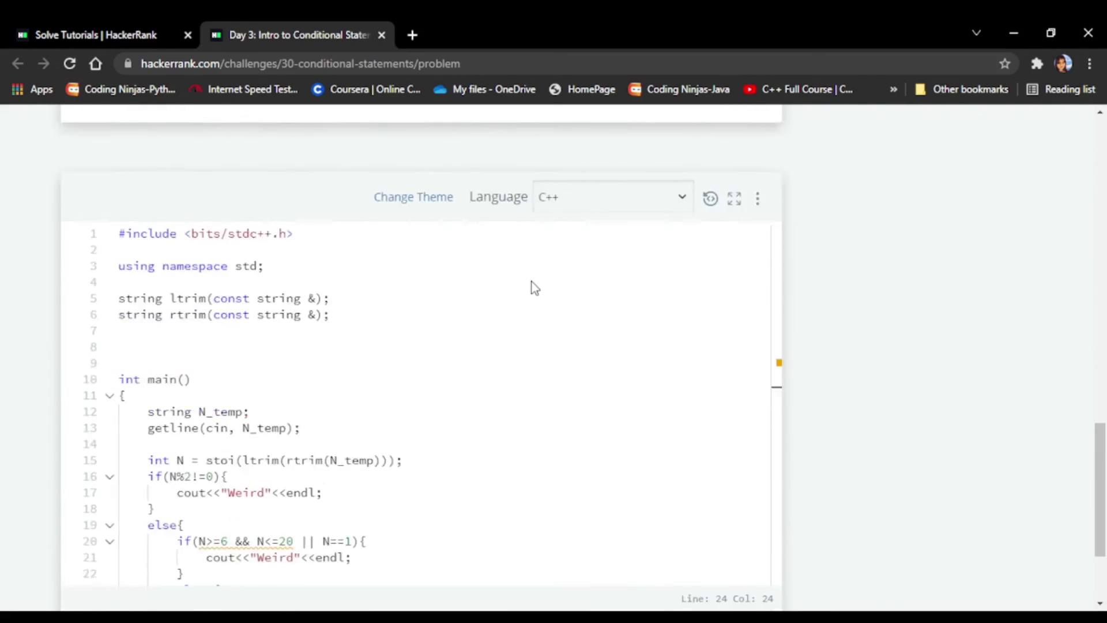
scroll(534, 289, "down", 2)
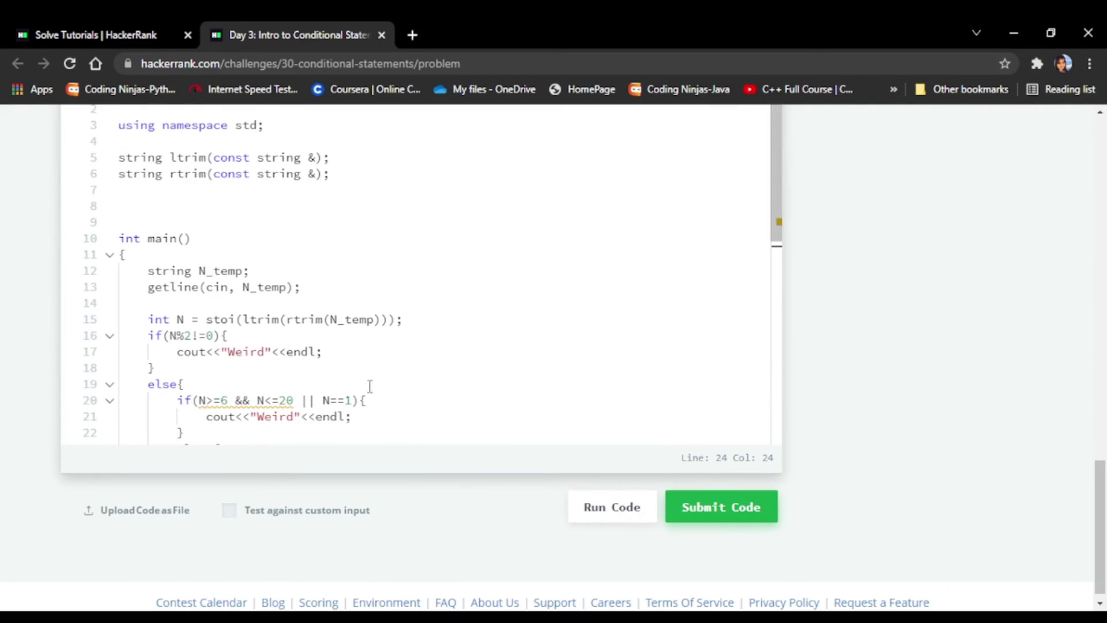
scroll(420, 321, "down", 2)
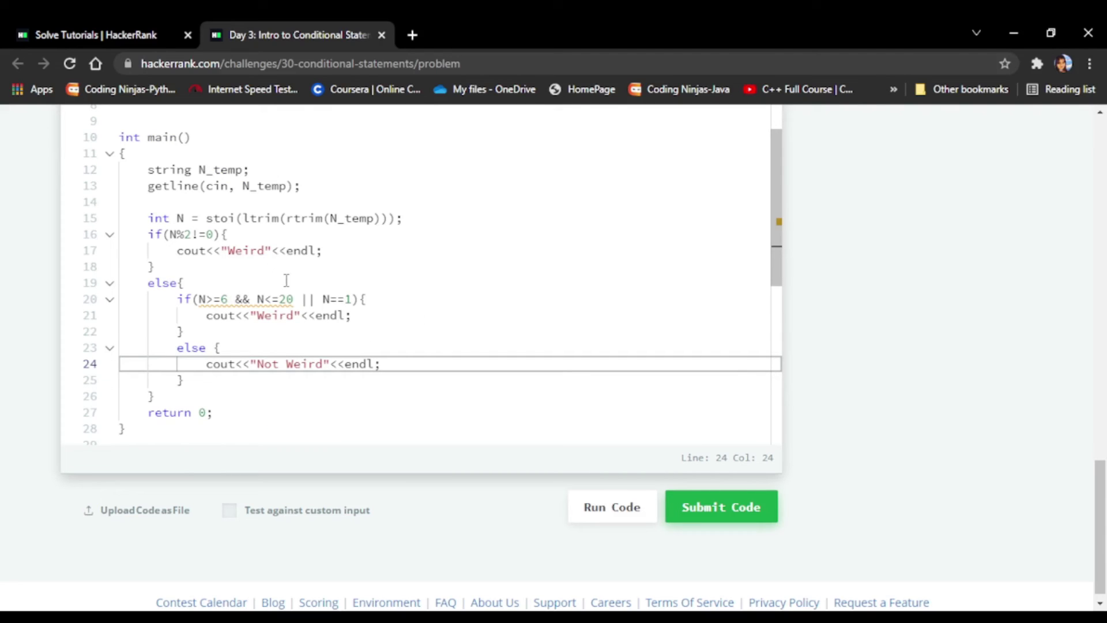
left_click(267, 298)
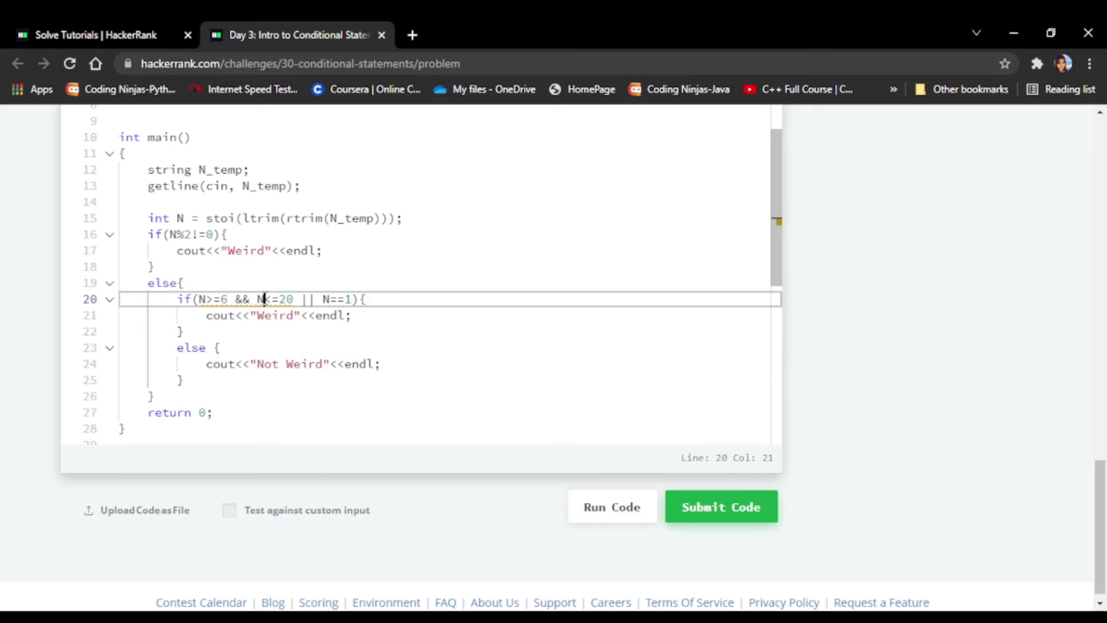
left_click(401, 295)
left_click(404, 324)
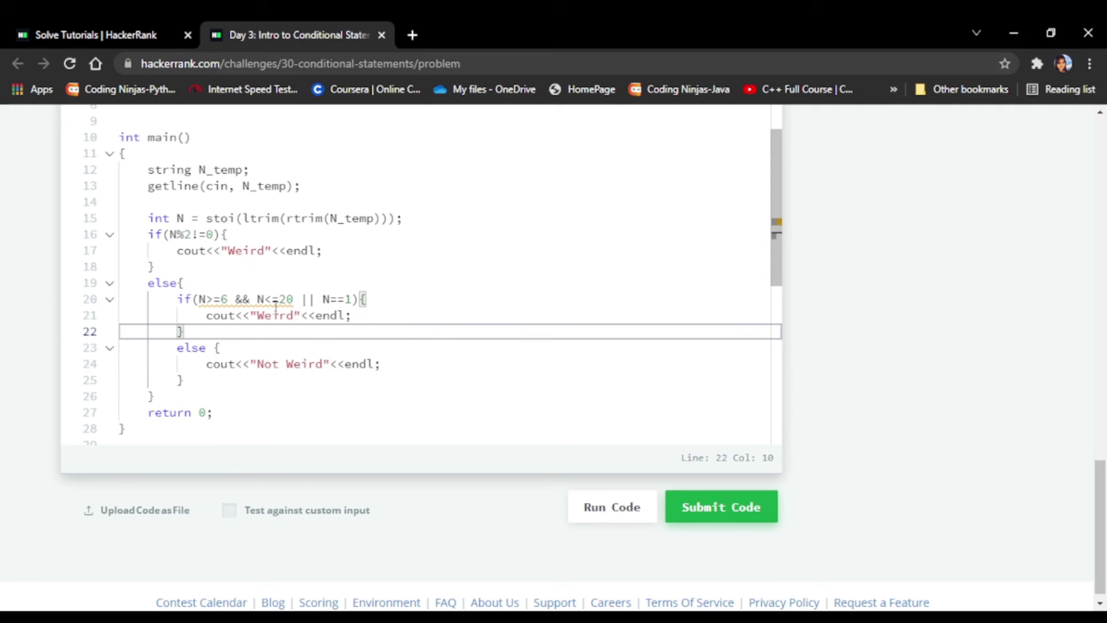
Run the code; both sample tests pass, printing Weird for input 3.
left_click(607, 511)
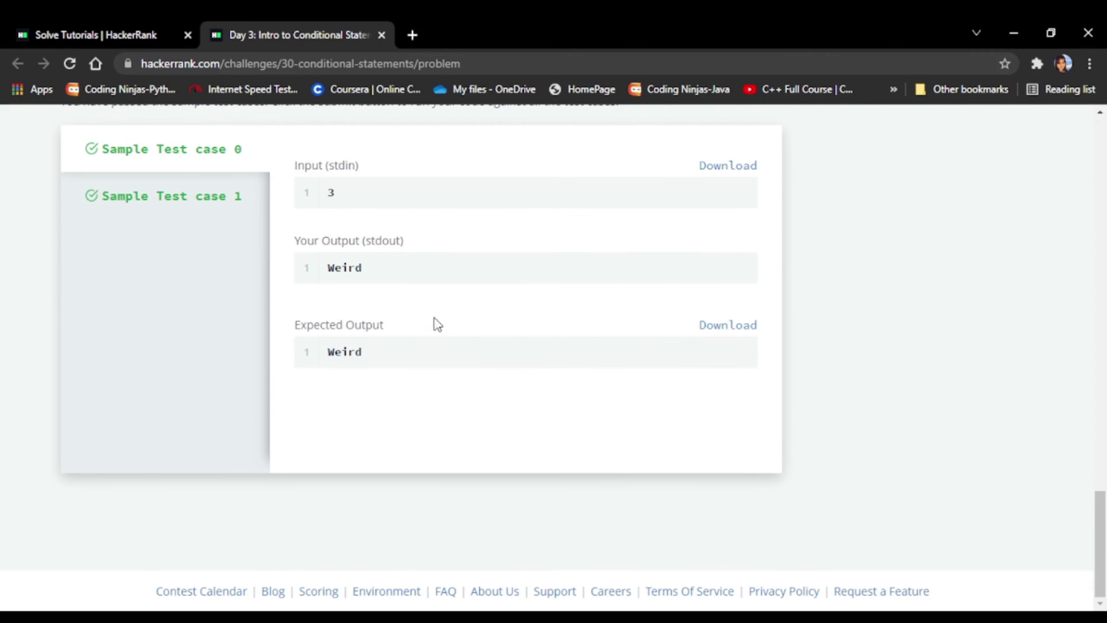
scroll(435, 323, "up", 3)
Submit the solution; all eight test cases pass.
left_click(734, 259)
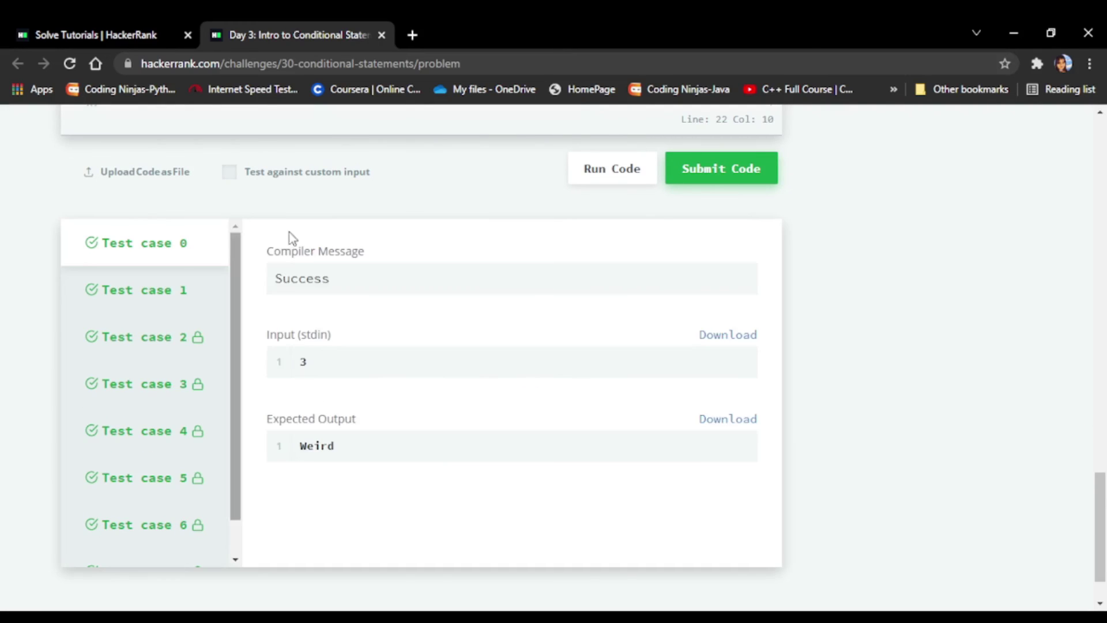
scroll(116, 378, "down", 1)
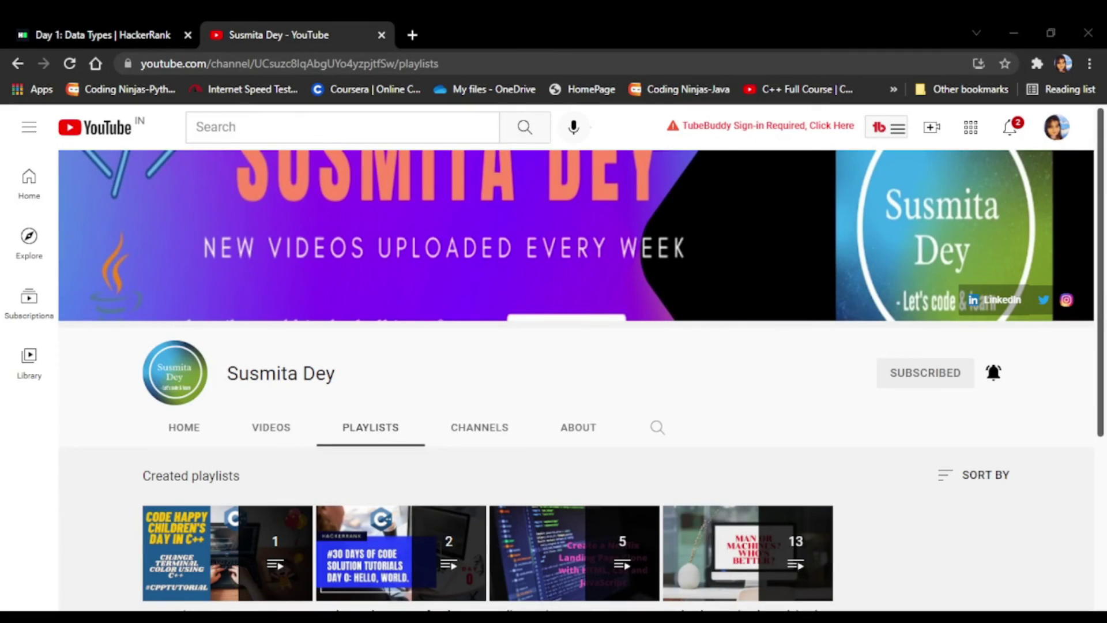
scroll(544, 406, "down", 1)
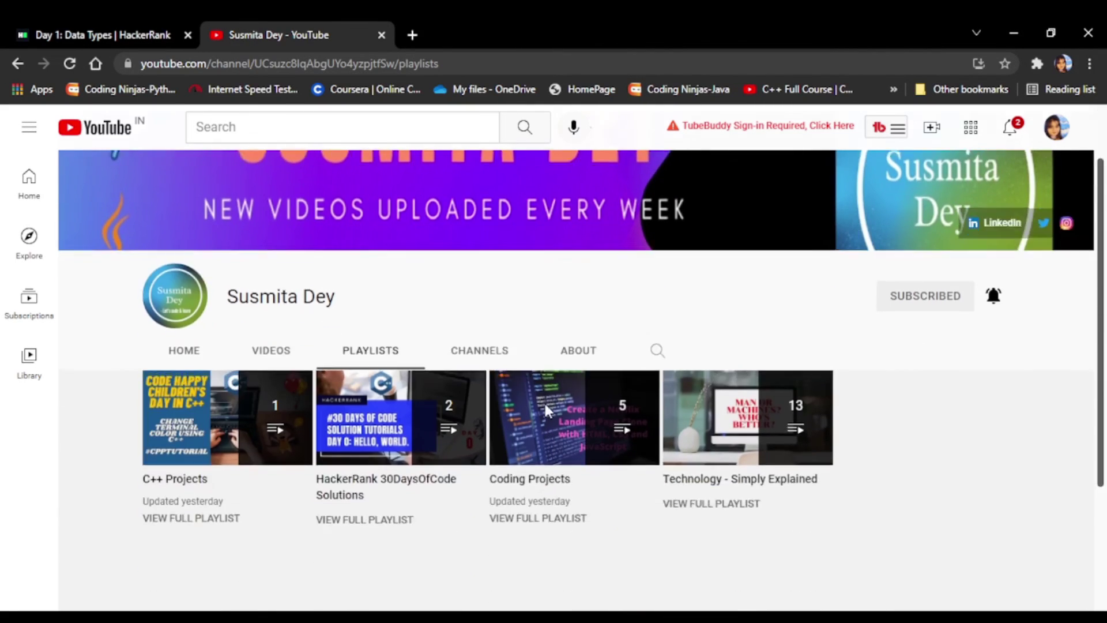
scroll(544, 407, "down", 2)
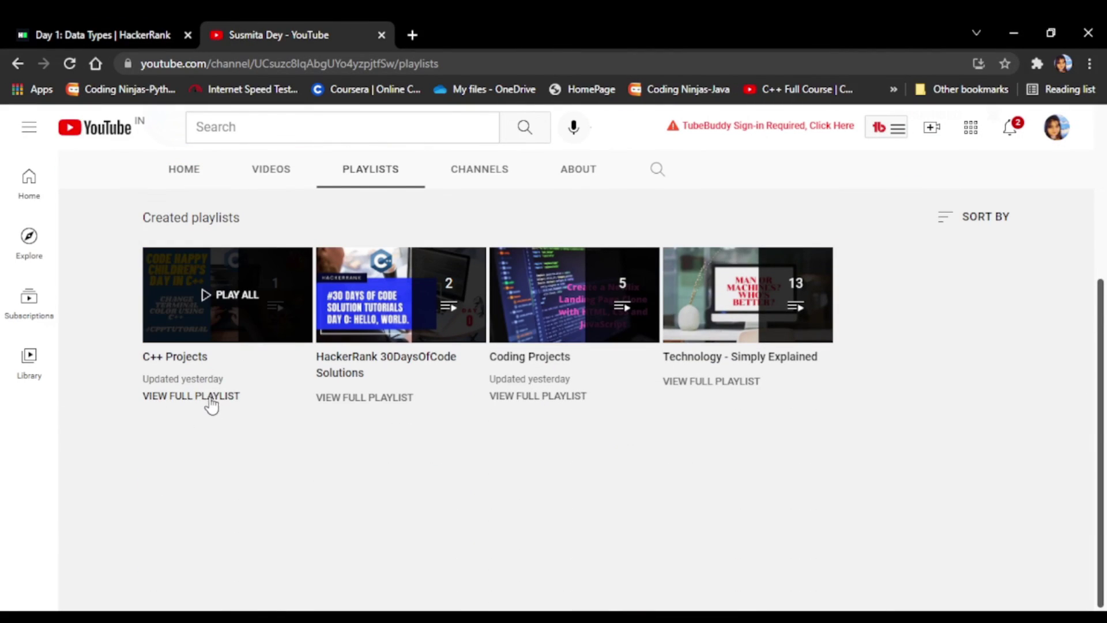
mouse_move(401, 294)
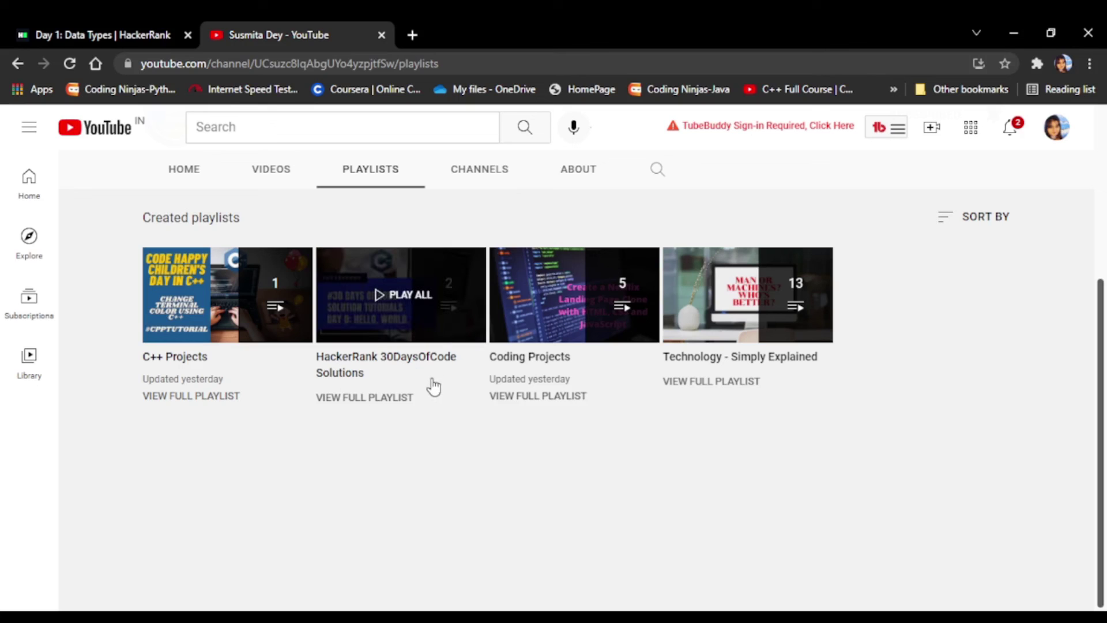
Open the HackerRank 30DaysOfCode Solutions playlist from the channel's Playlists tab.
left_click(378, 400)
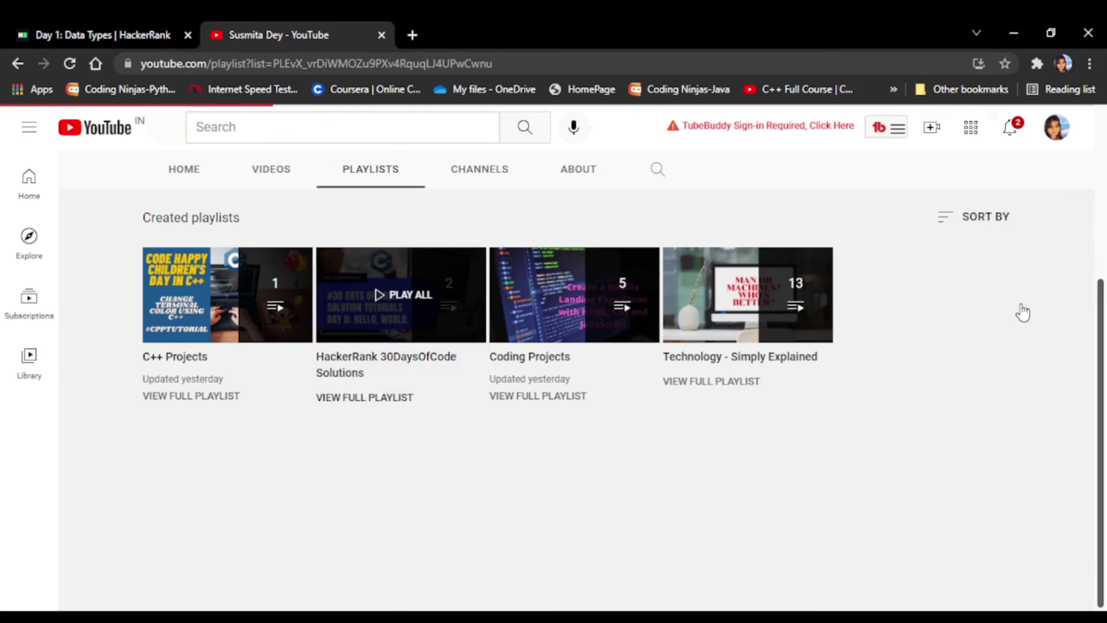